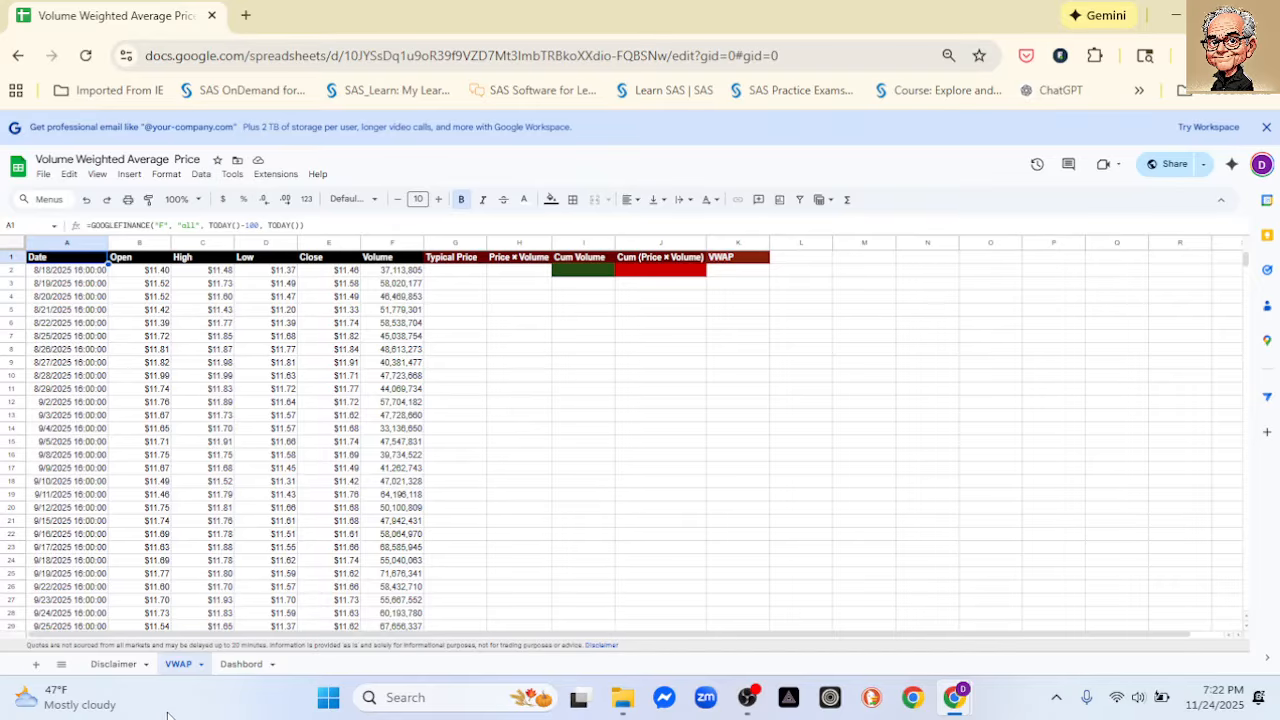
- Check the Disclaimer sheet, and show the VWAP sheet side by side with the ChatGPT window holding the VWAP instructions
click(113, 667)
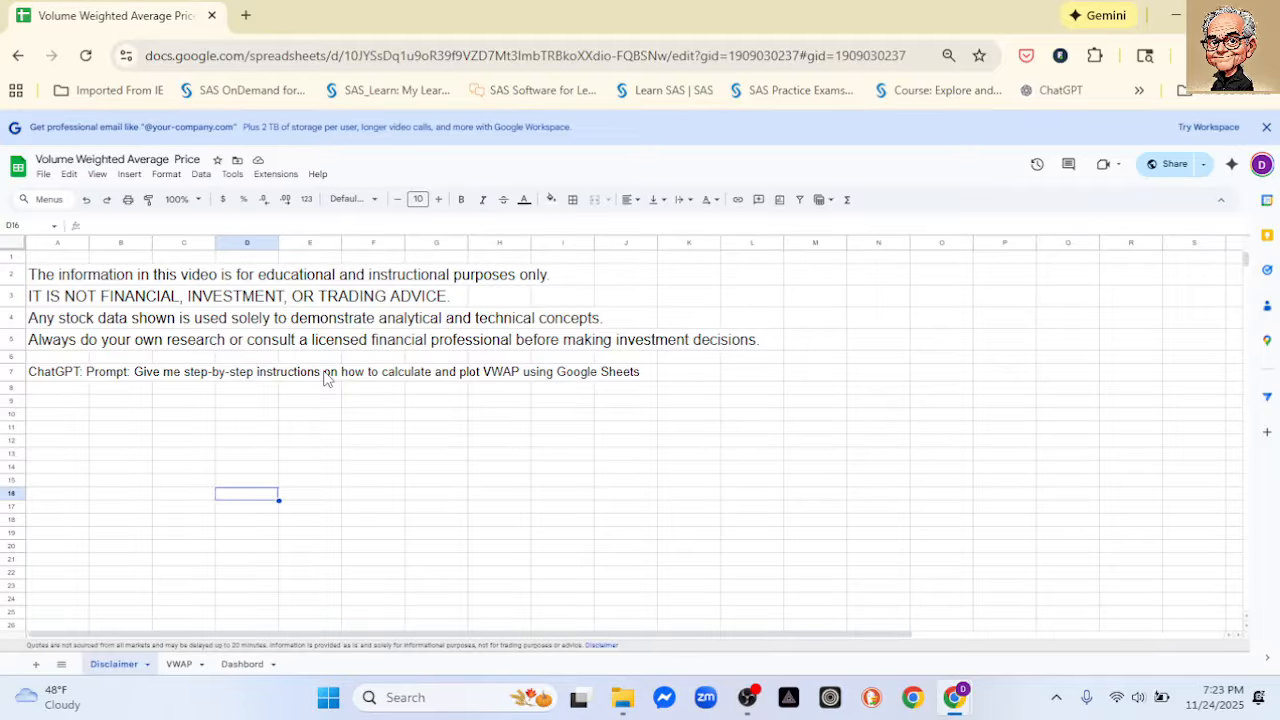
click(179, 664)
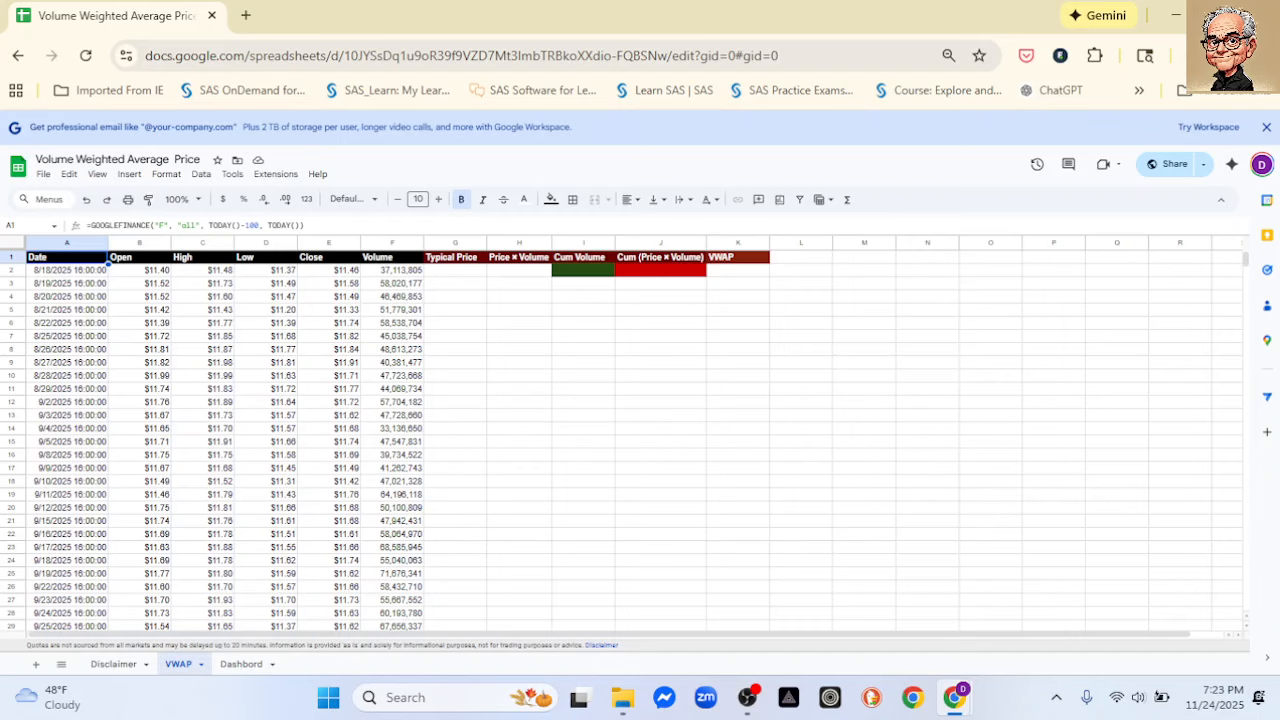
mouse_move(1220, 15)
click(1100, 140)
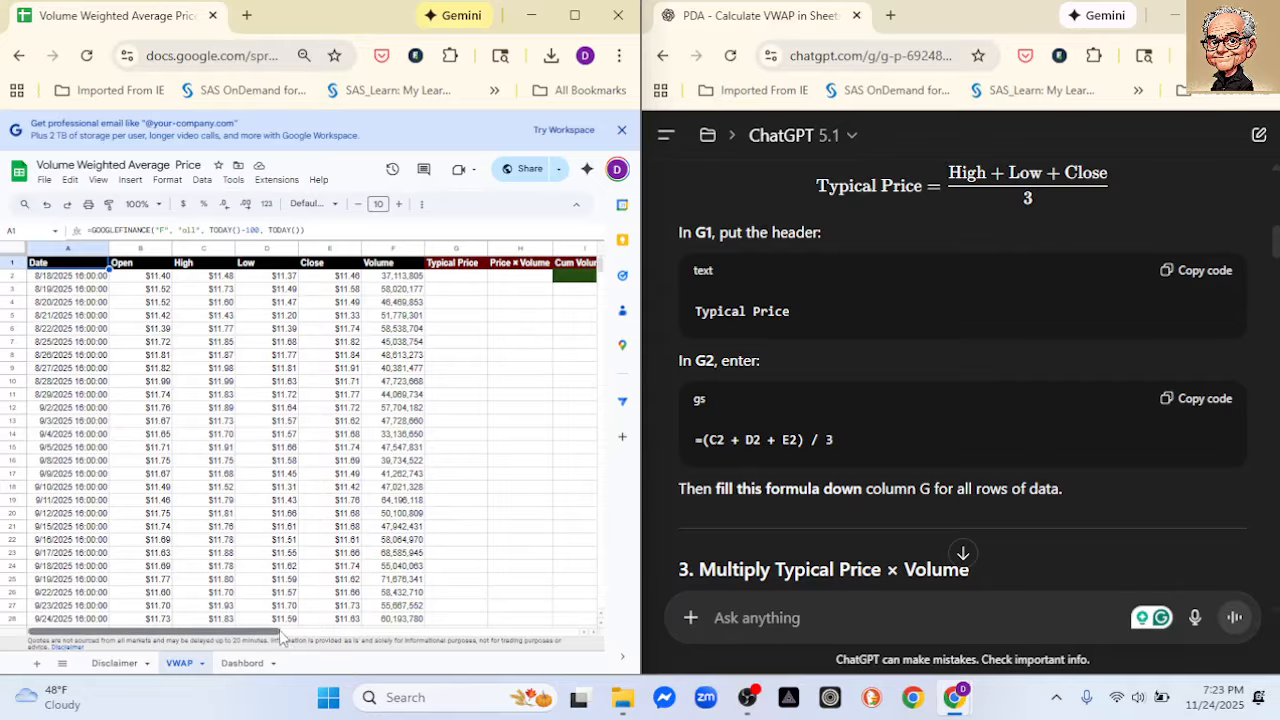
- Copy the typical price formula =(C2 + D2 + E2) / 3 from ChatGPT into G2 and fill it down the Typical Price column
drag(281, 637, 382, 637)
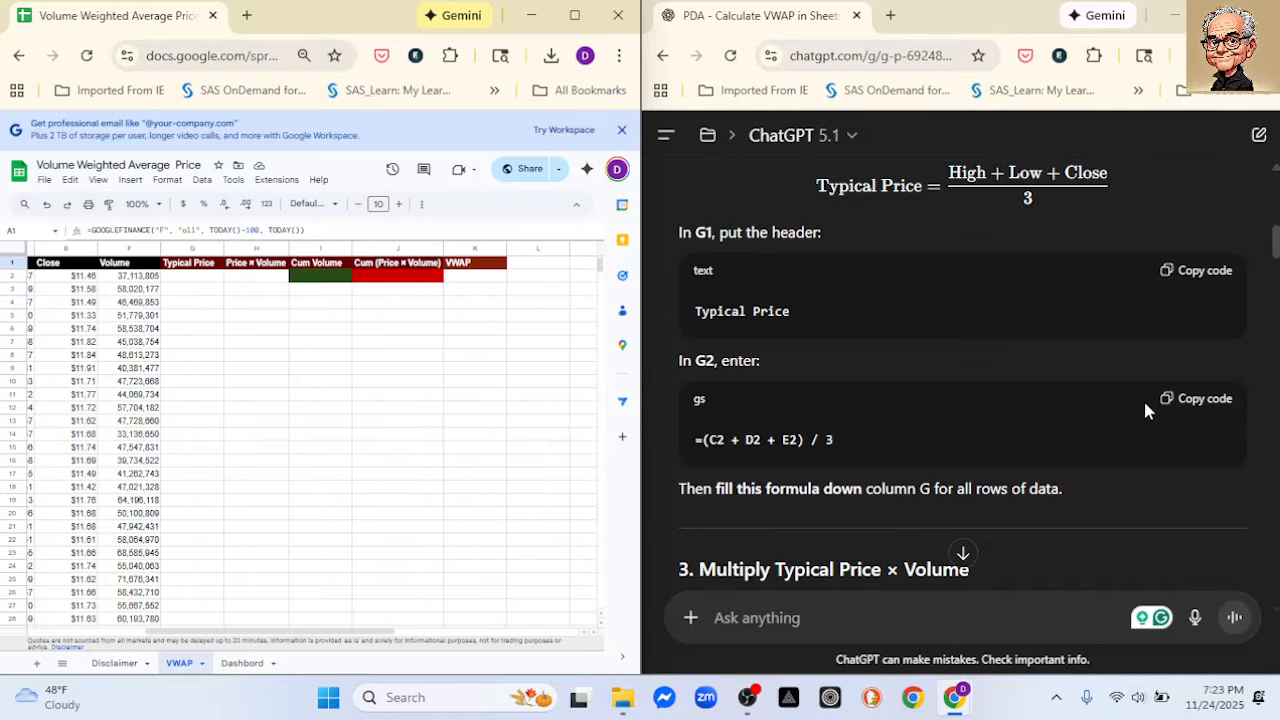
click(1196, 404)
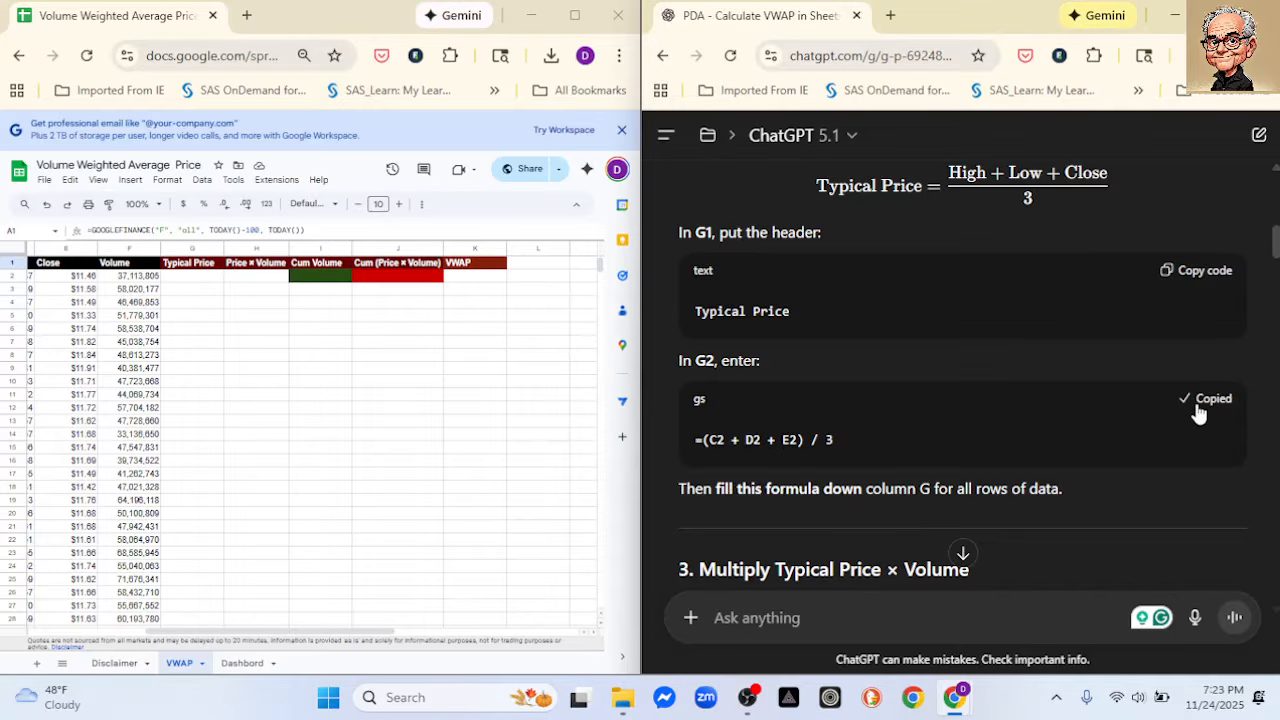
click(188, 281)
key(ctrl+v)
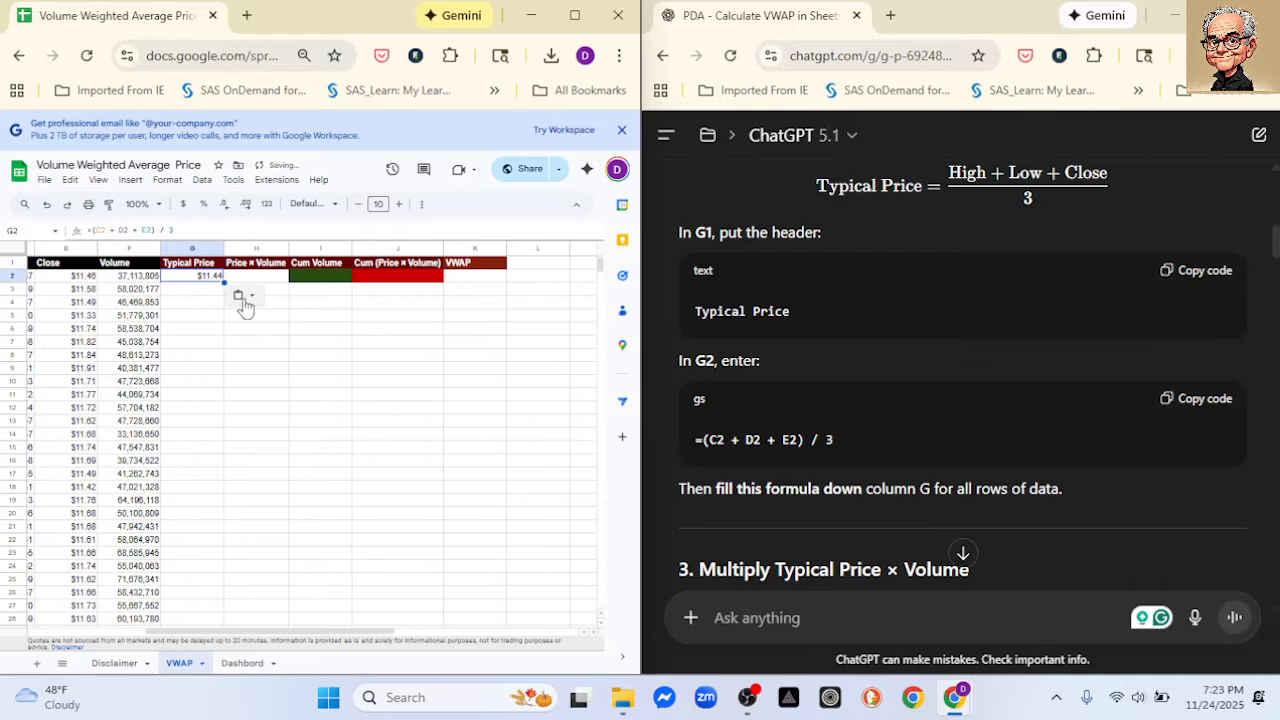
double_click(224, 282)
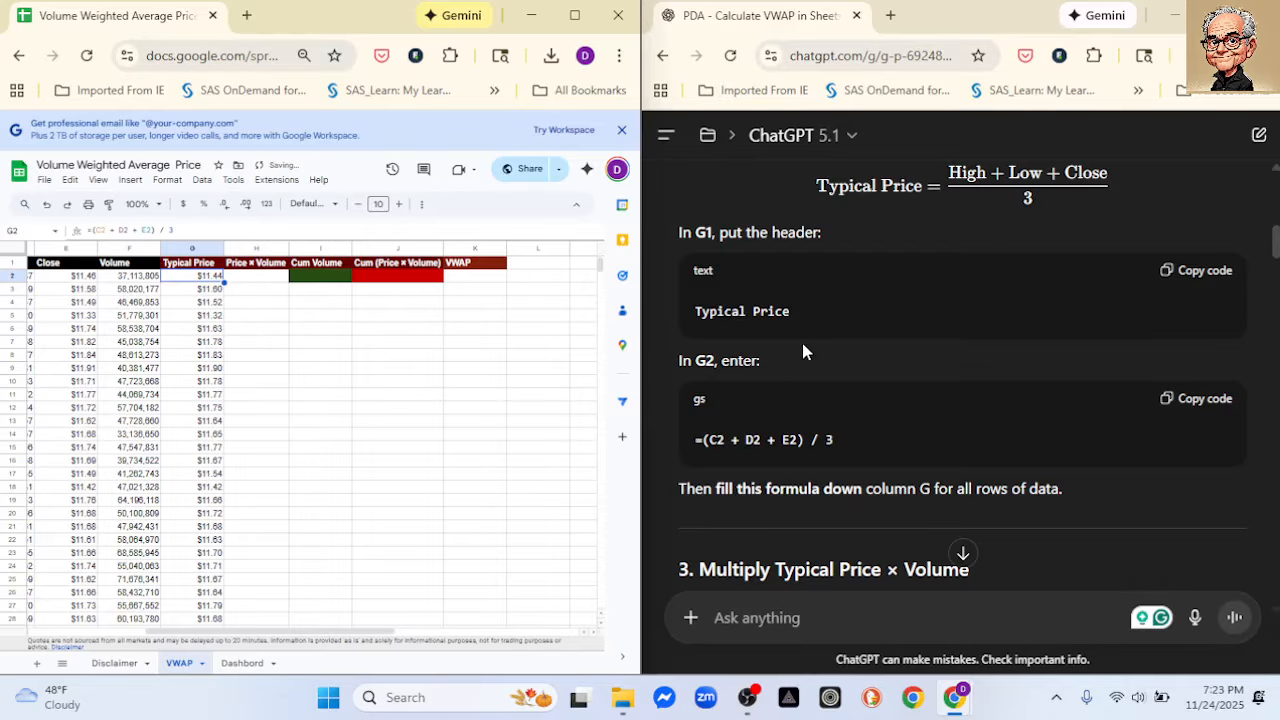
- Copy the formula =G2 * F2 from ChatGPT into H2 and fill it down the Price × Volume column
scroll(821, 340, down, 2)
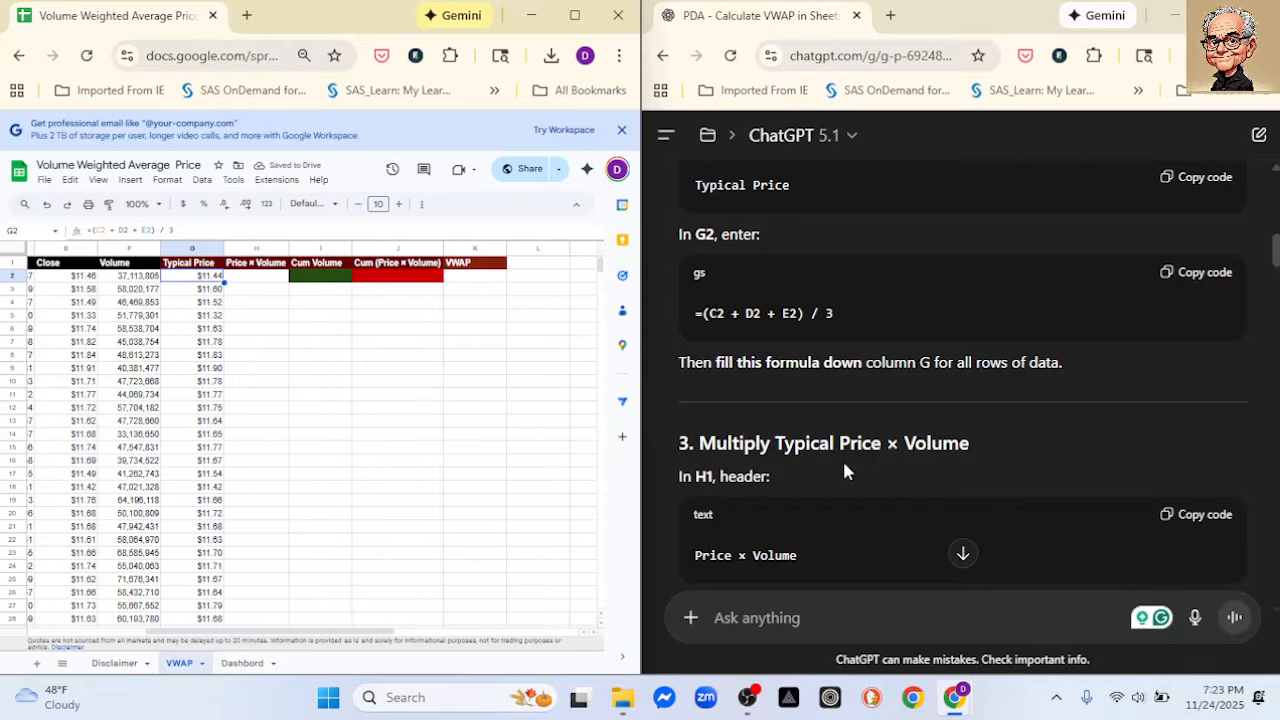
scroll(844, 472, down, 1)
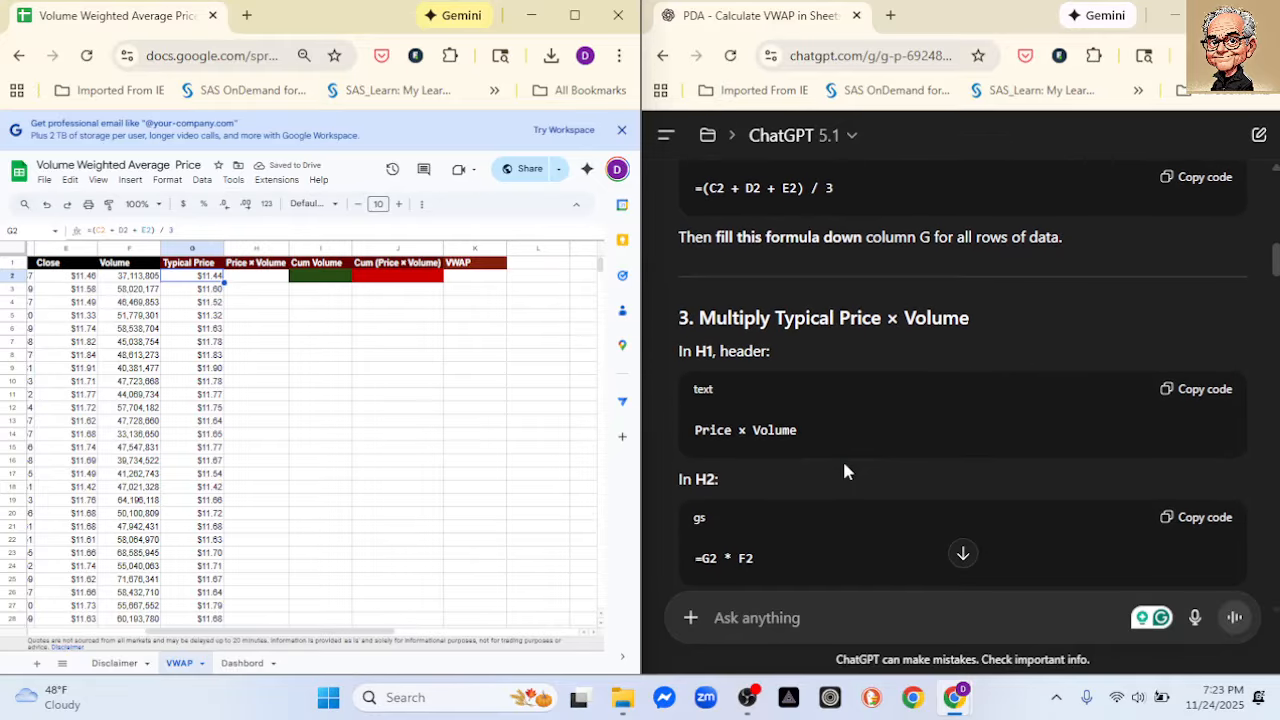
scroll(950, 435, down, 1)
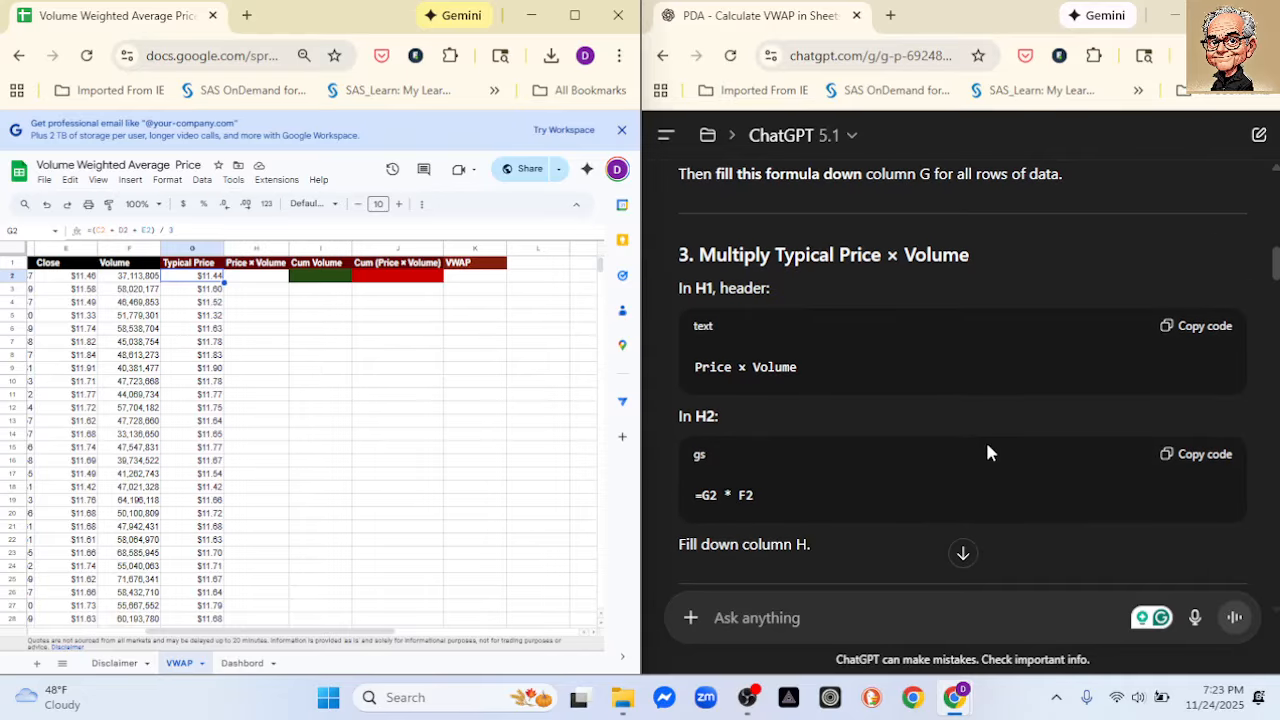
click(1188, 468)
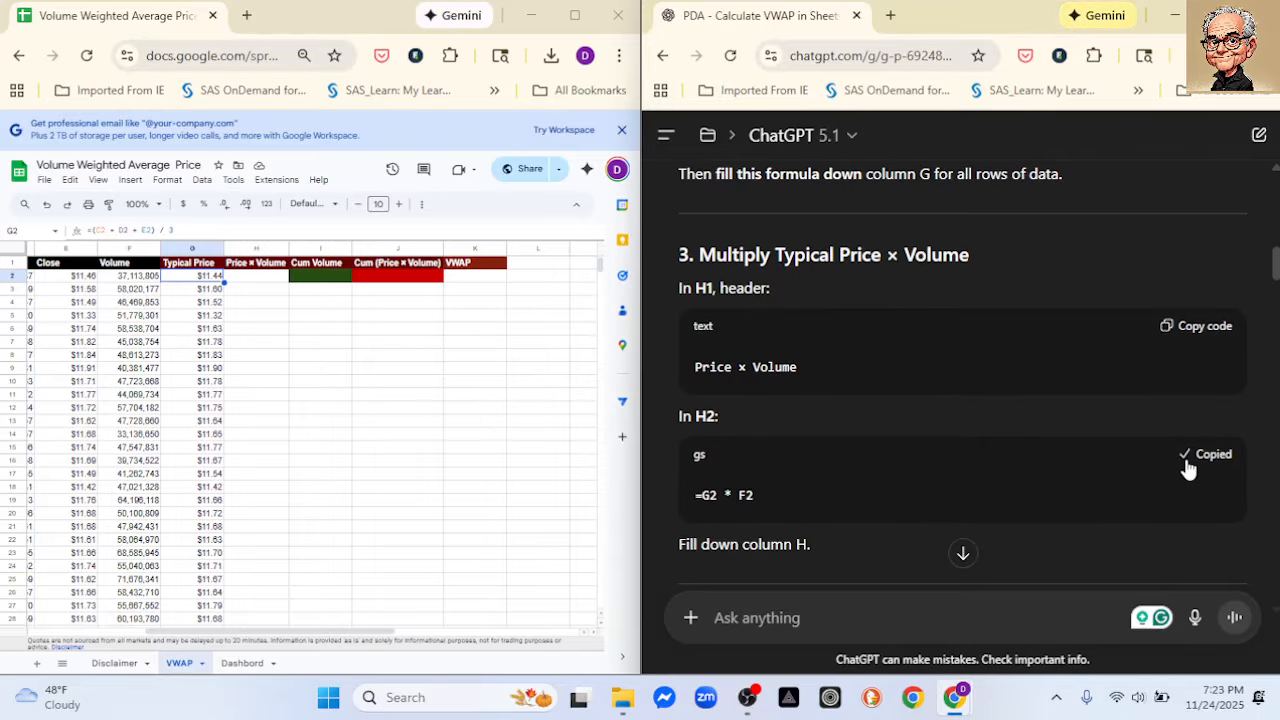
click(251, 281)
key(ctrl+v)
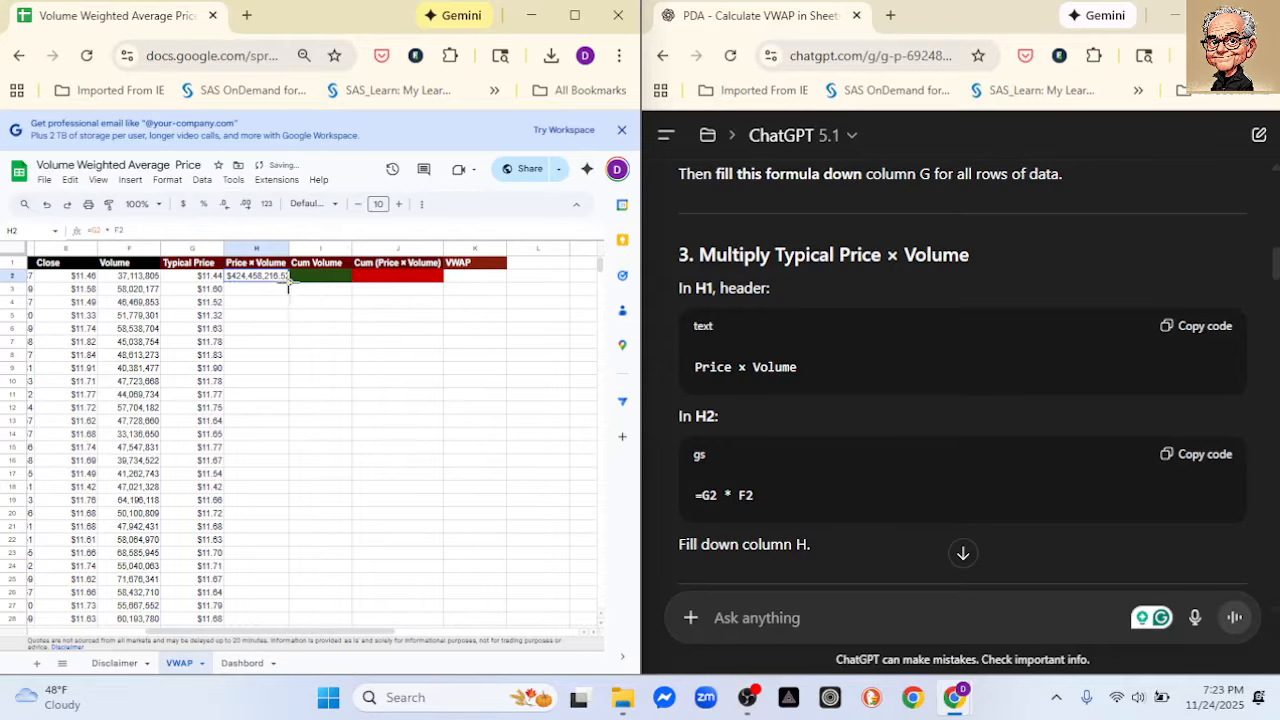
double_click(289, 283)
- Copy the first-row cumulative volume formula =F2 from the ChatGPT instructions into cell I2
scroll(848, 420, down, 3)
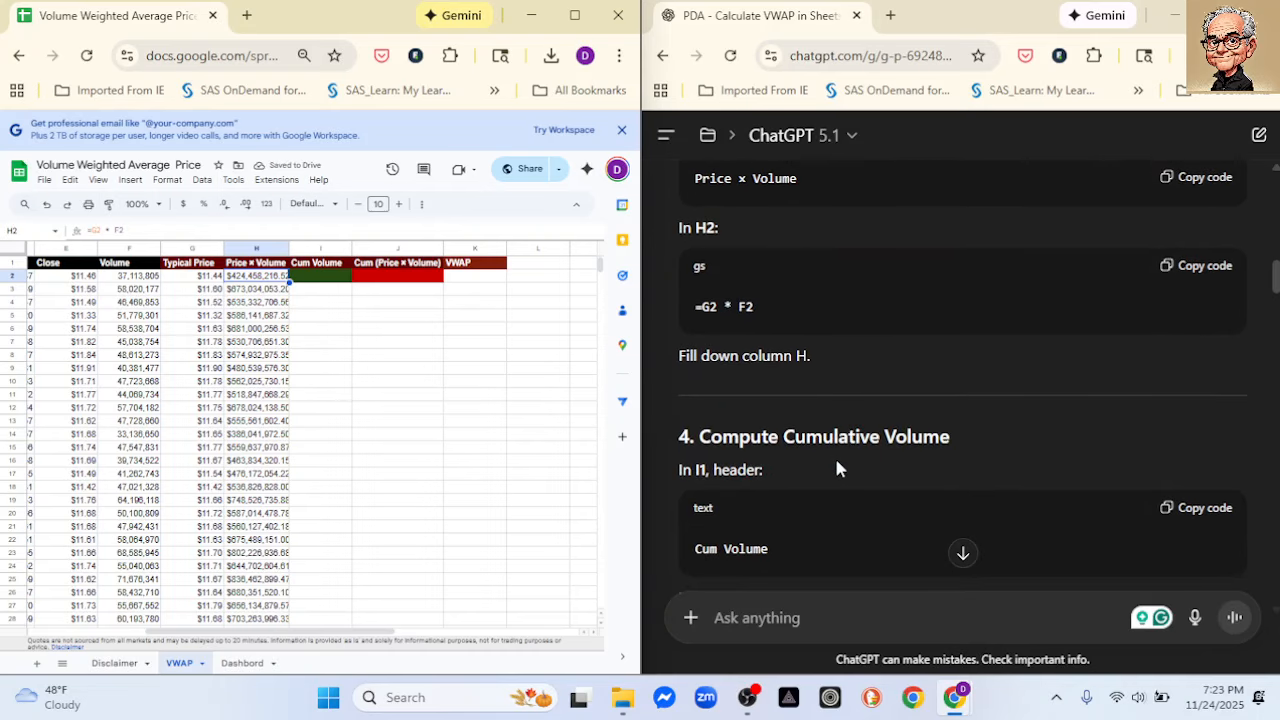
scroll(846, 460, down, 2)
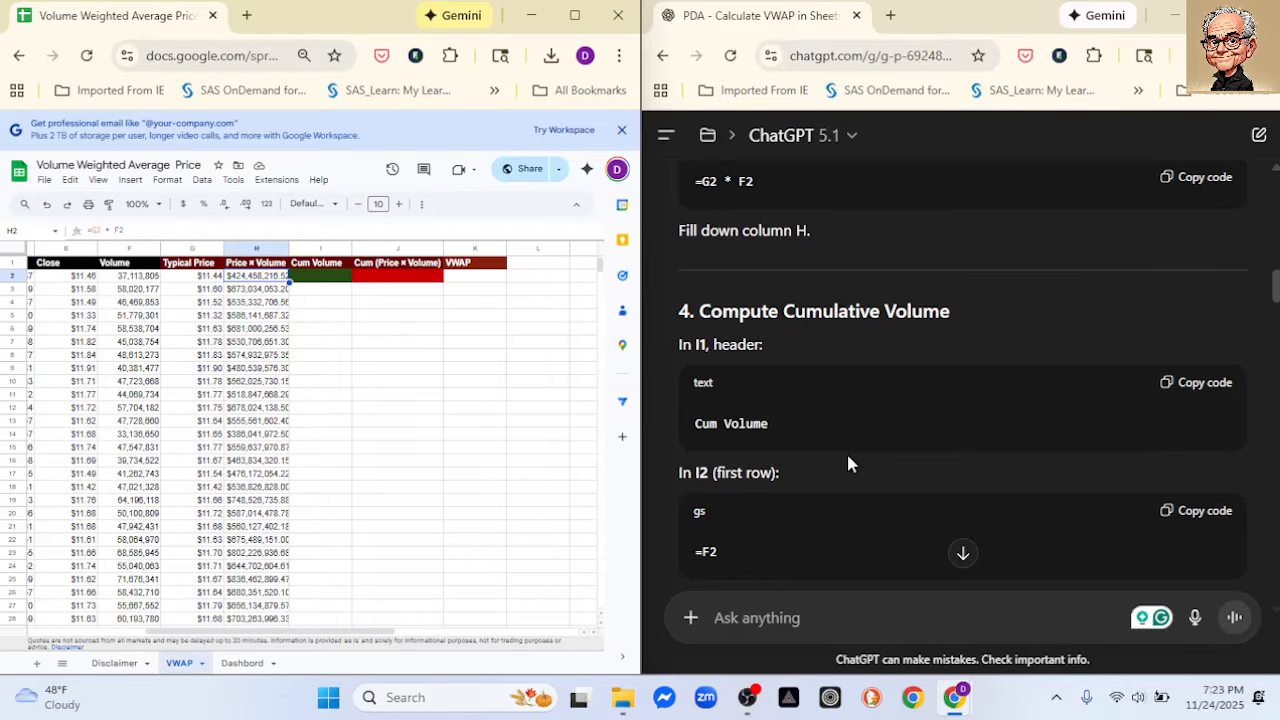
click(1200, 449)
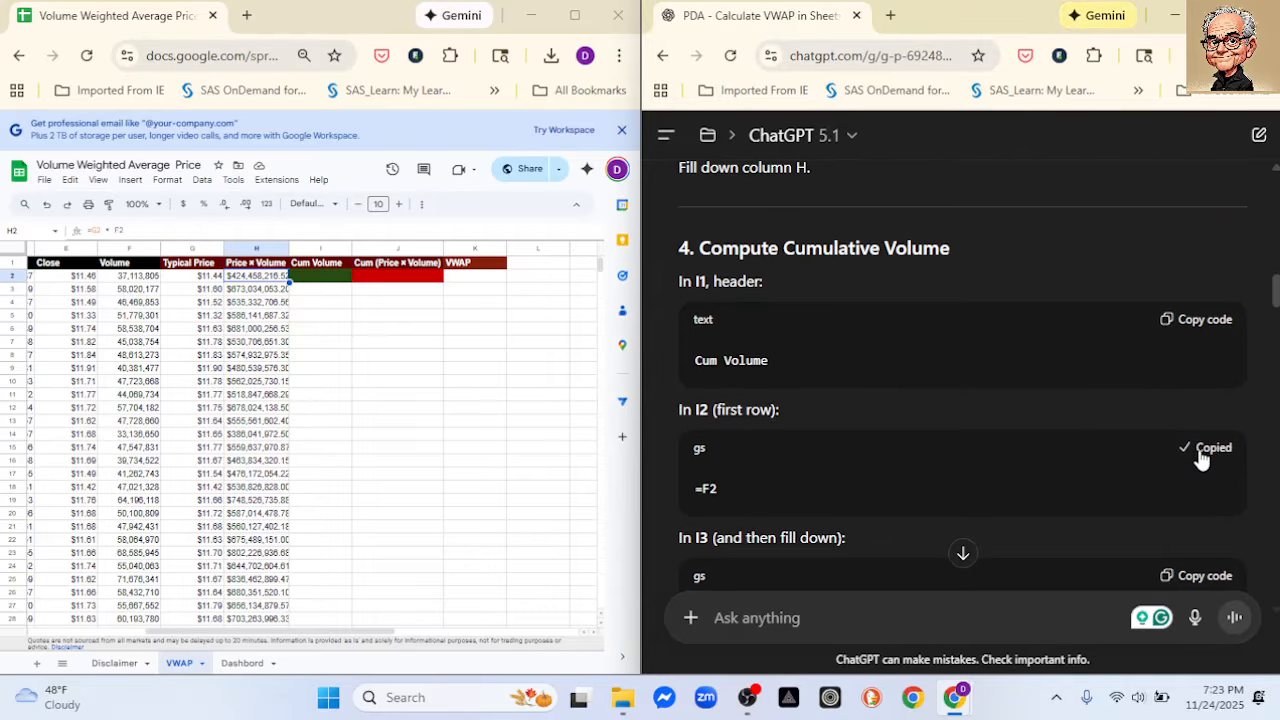
click(321, 278)
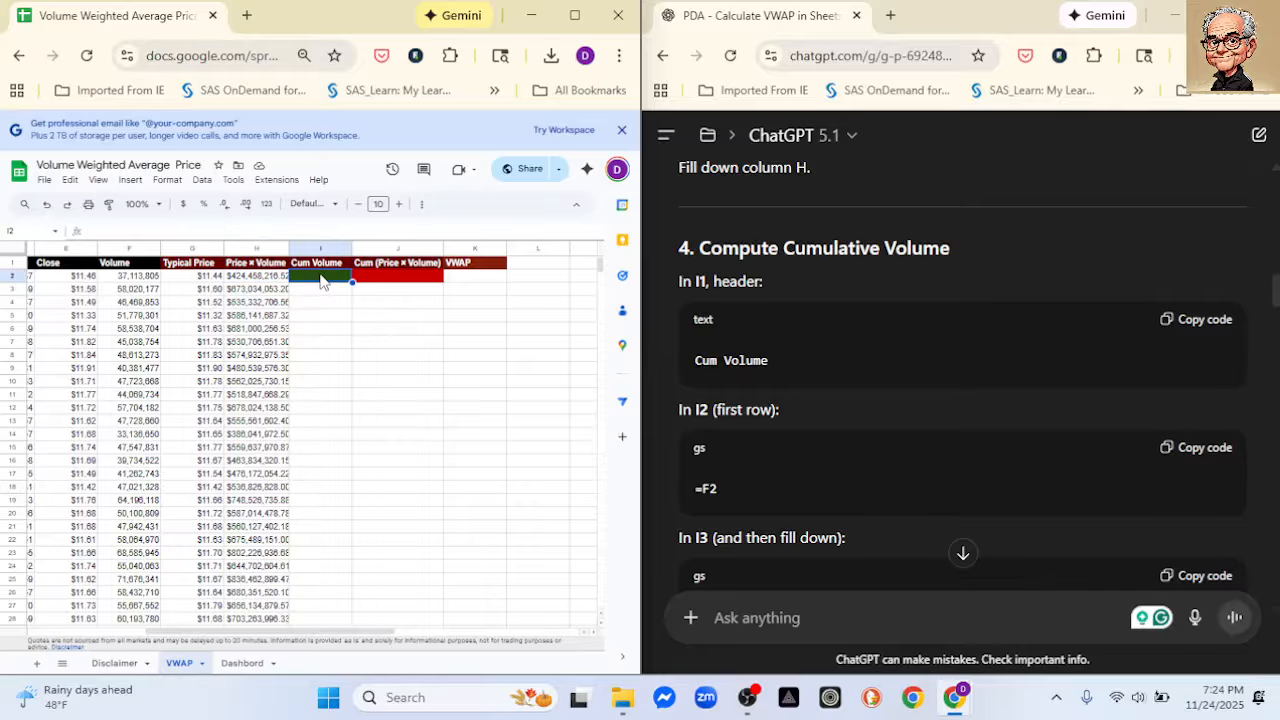
key(ctrl+v)
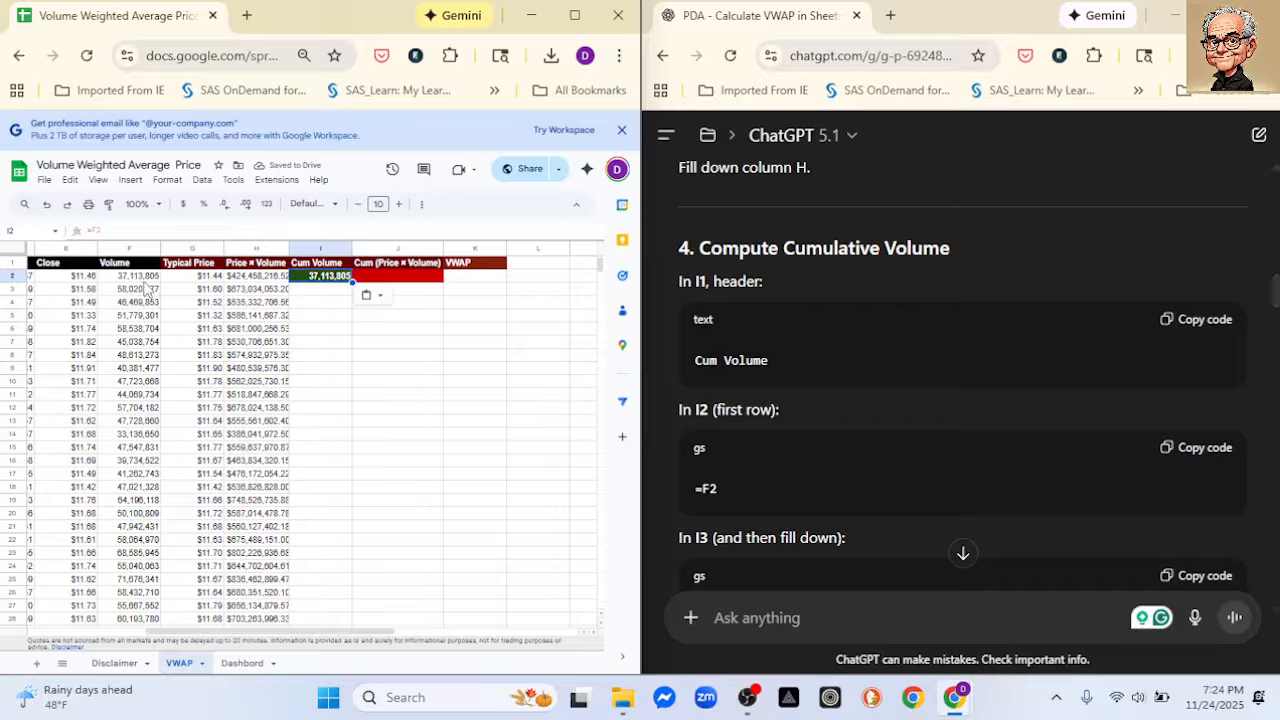
- Copy the running-total formula =I2 + F3 from ChatGPT into I3 and fill it down the Cum Volume column
scroll(922, 425, down, 2)
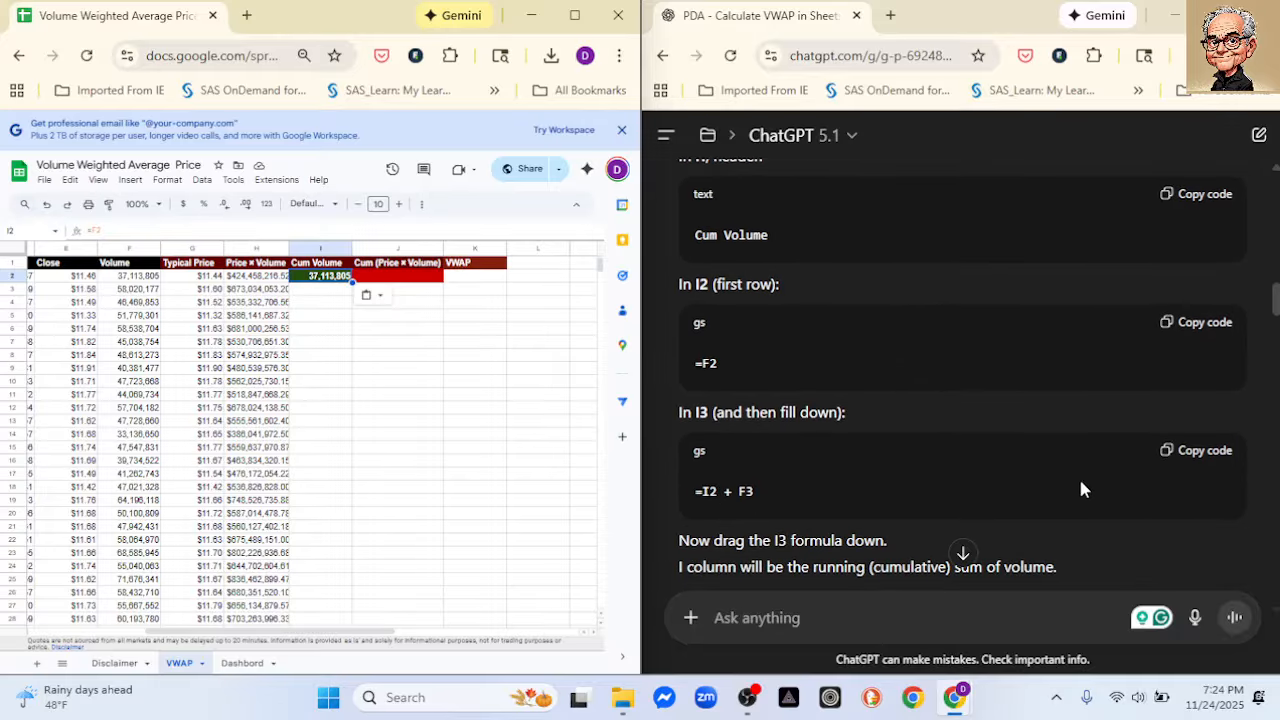
click(1195, 460)
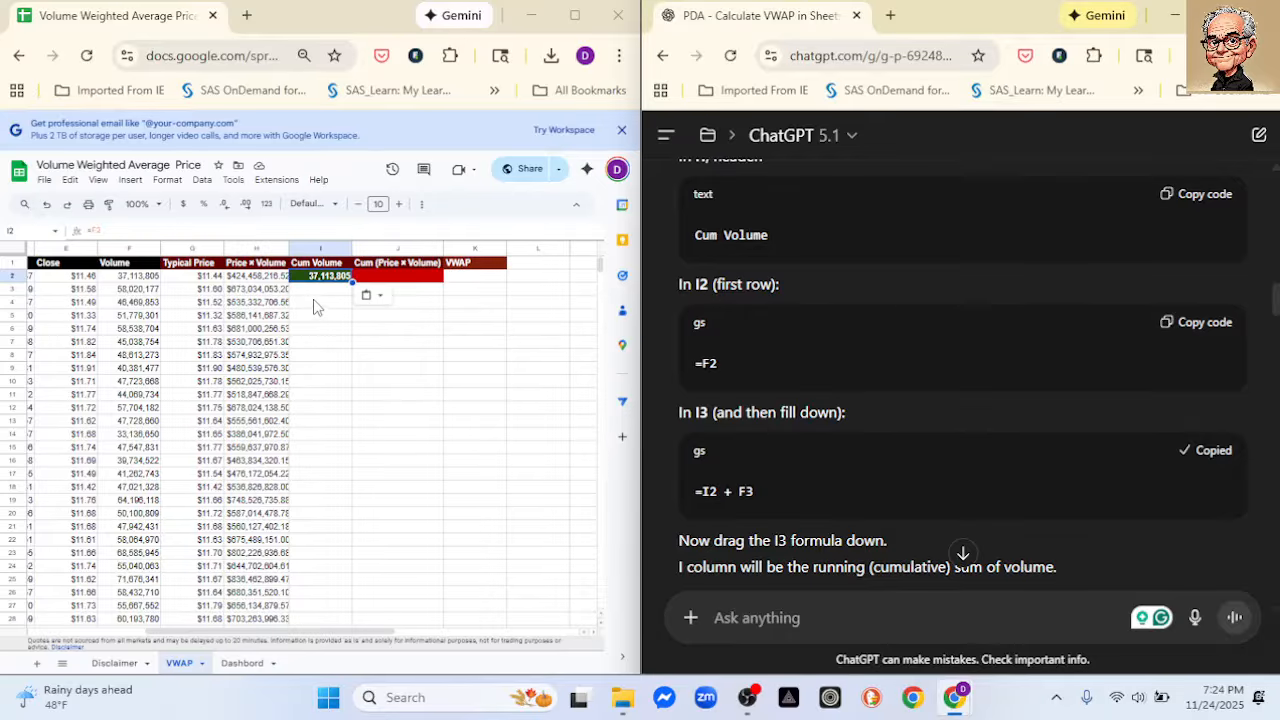
click(310, 294)
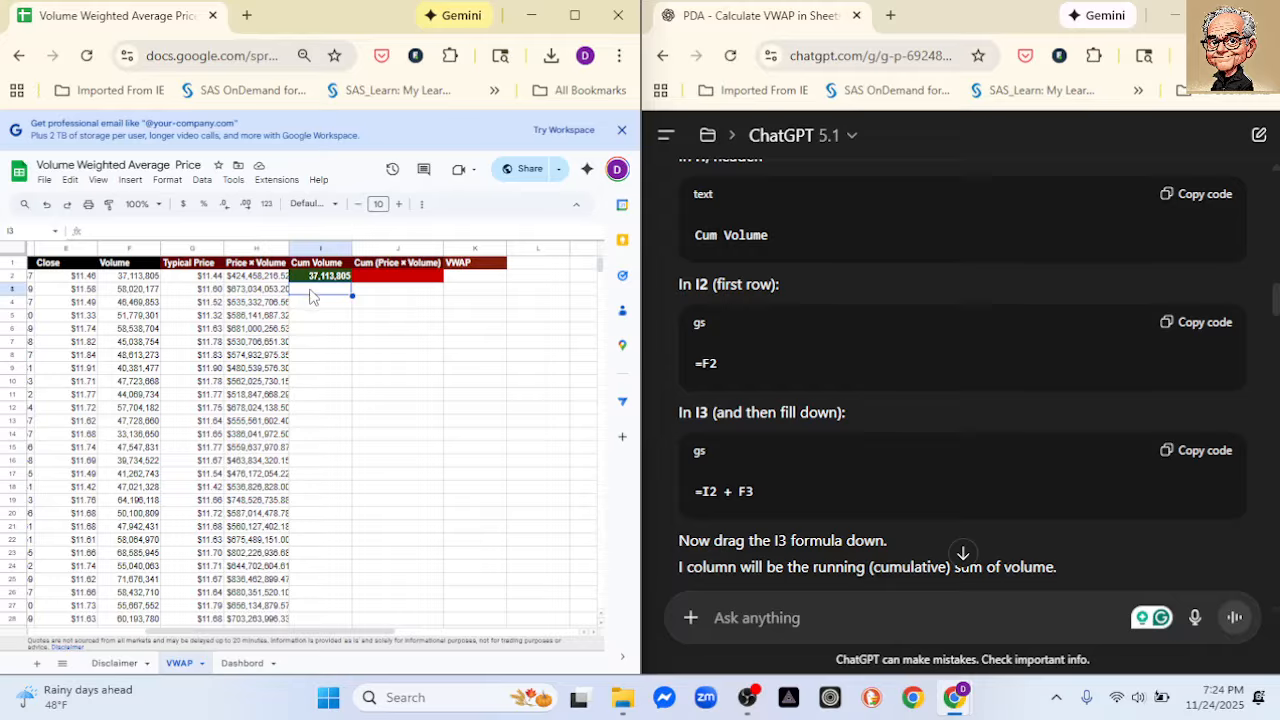
key(ctrl+v)
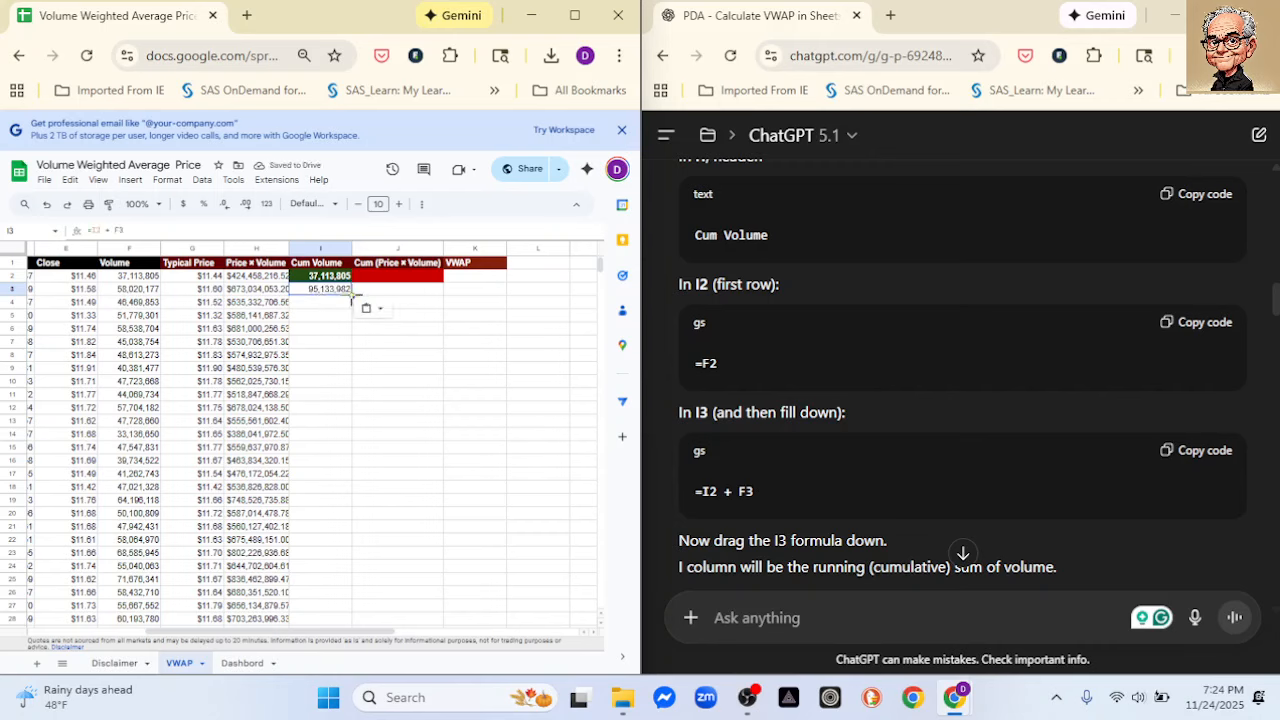
double_click(352, 295)
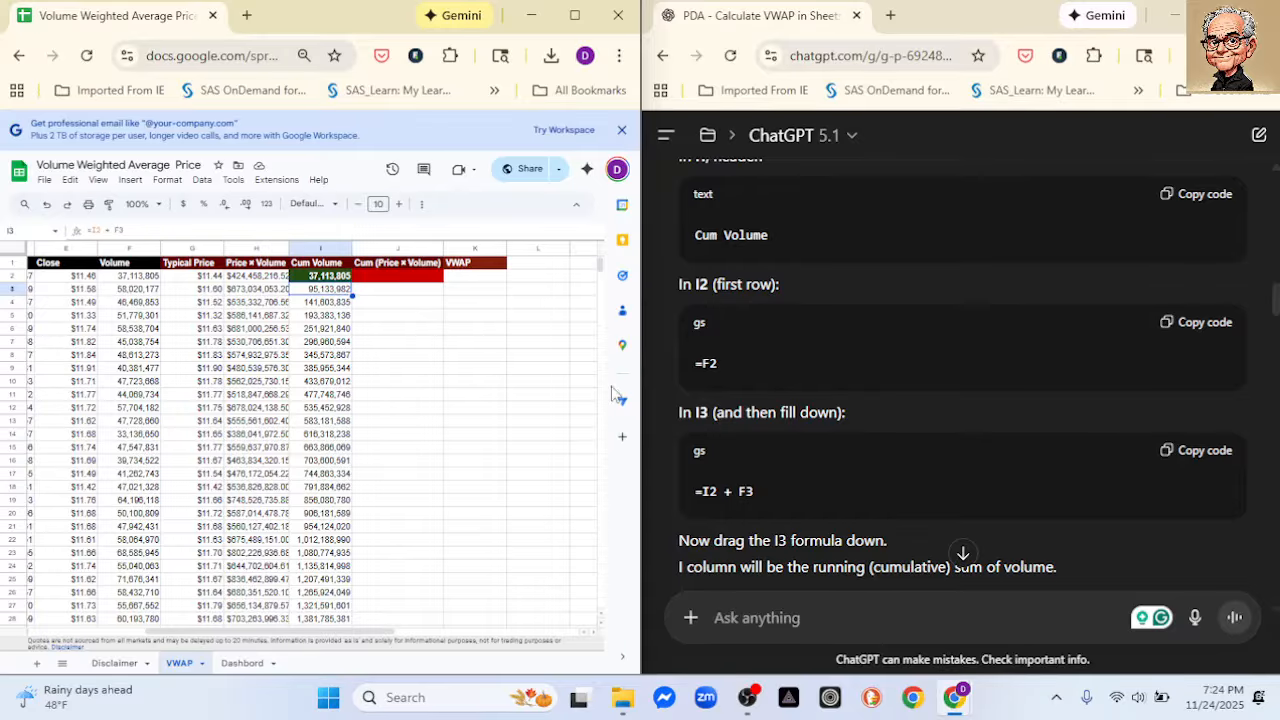
- Copy the first-row cumulative price × volume formula =H2 from the ChatGPT instructions into cell J2
scroll(937, 410, down, 3)
scroll(937, 407, down, 1)
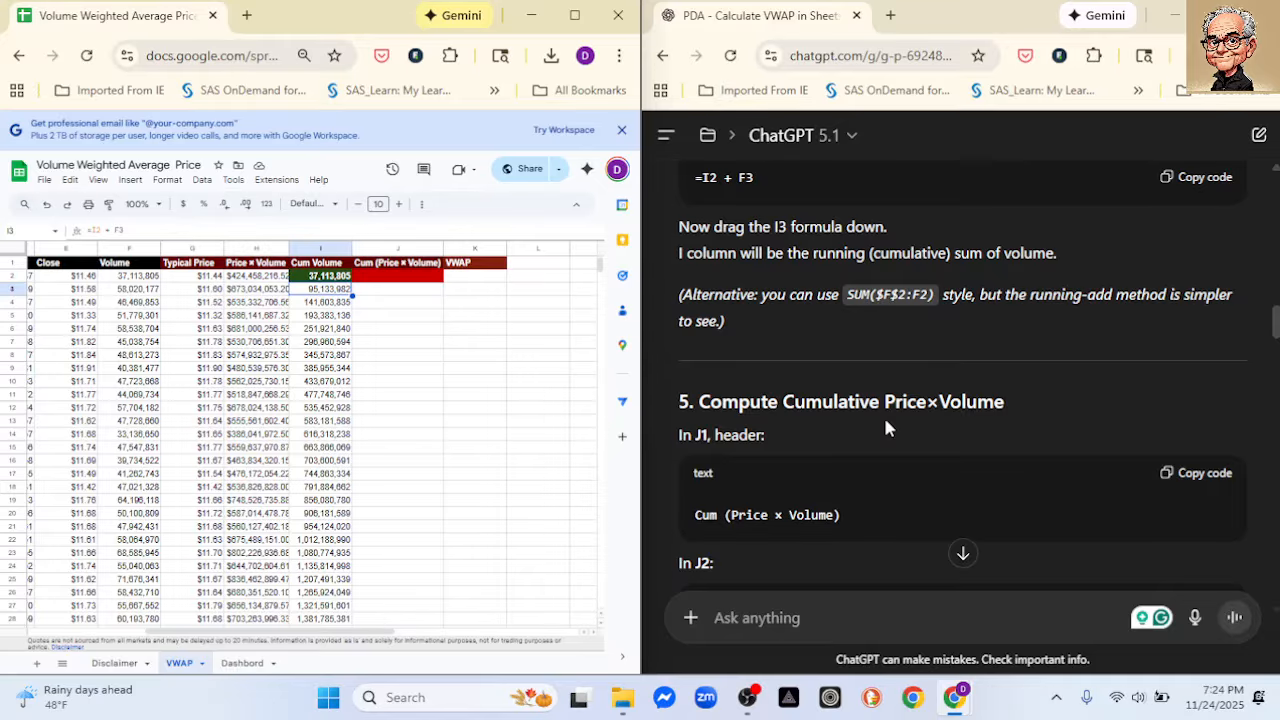
scroll(965, 430, down, 2)
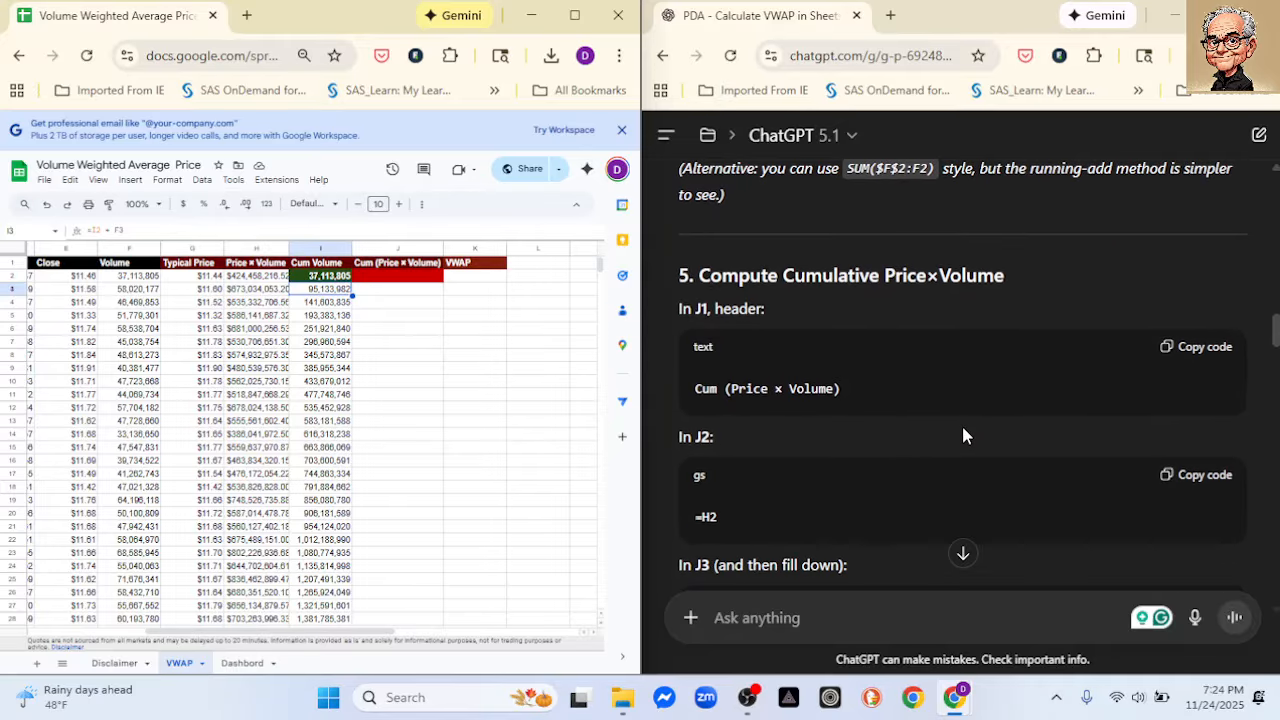
click(1183, 478)
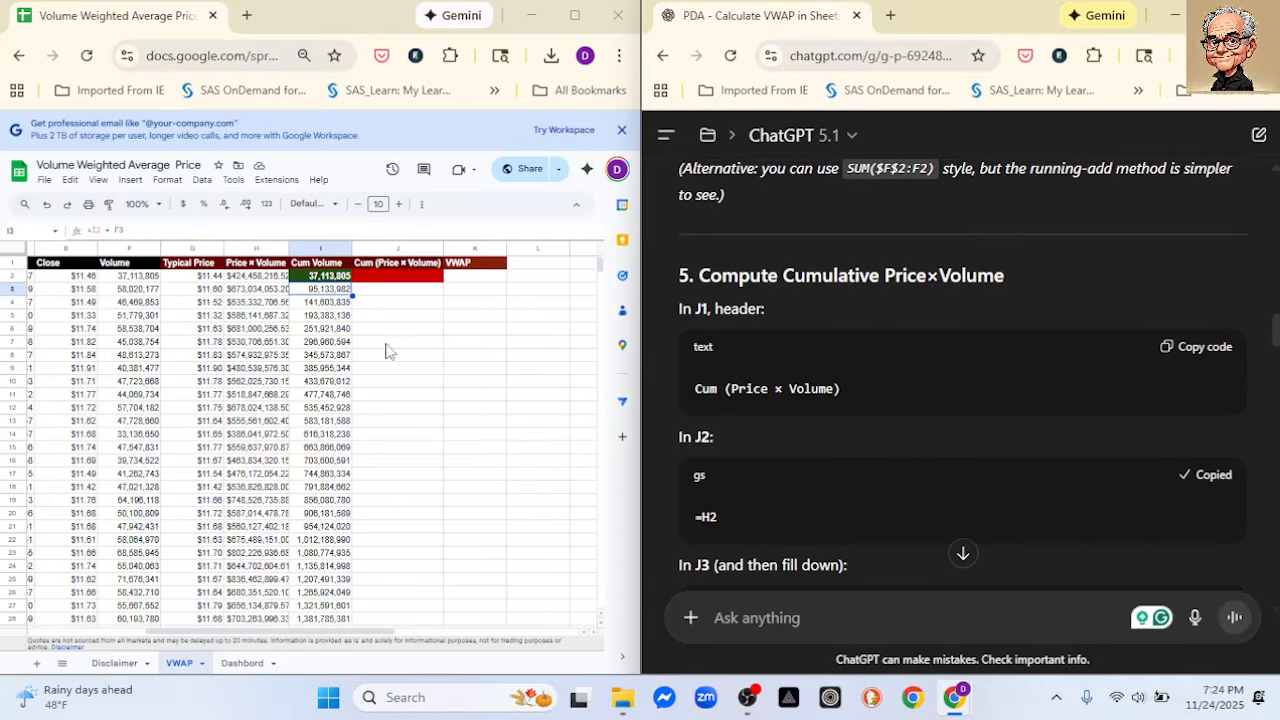
click(375, 278)
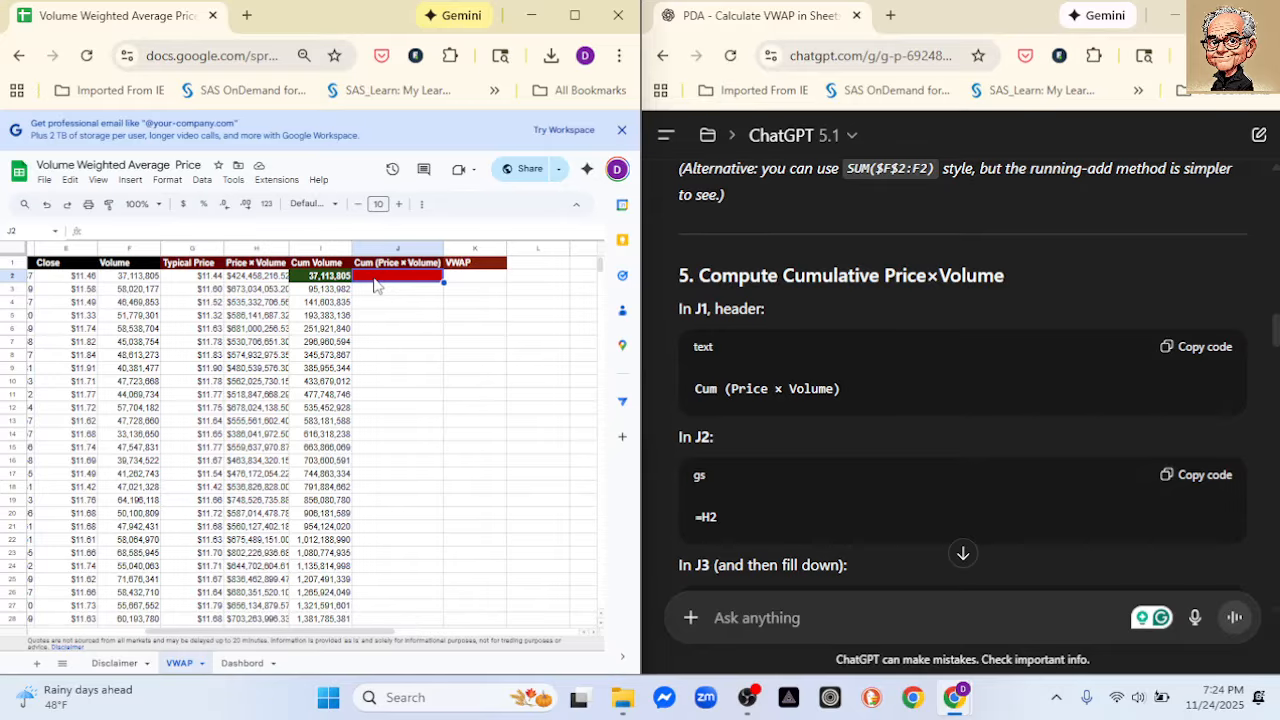
key(ctrl+v)
- Copy the formula =J2 + H3 from ChatGPT into J3 and fill it down the Cum (Price × Volume) column
scroll(906, 406, down, 2)
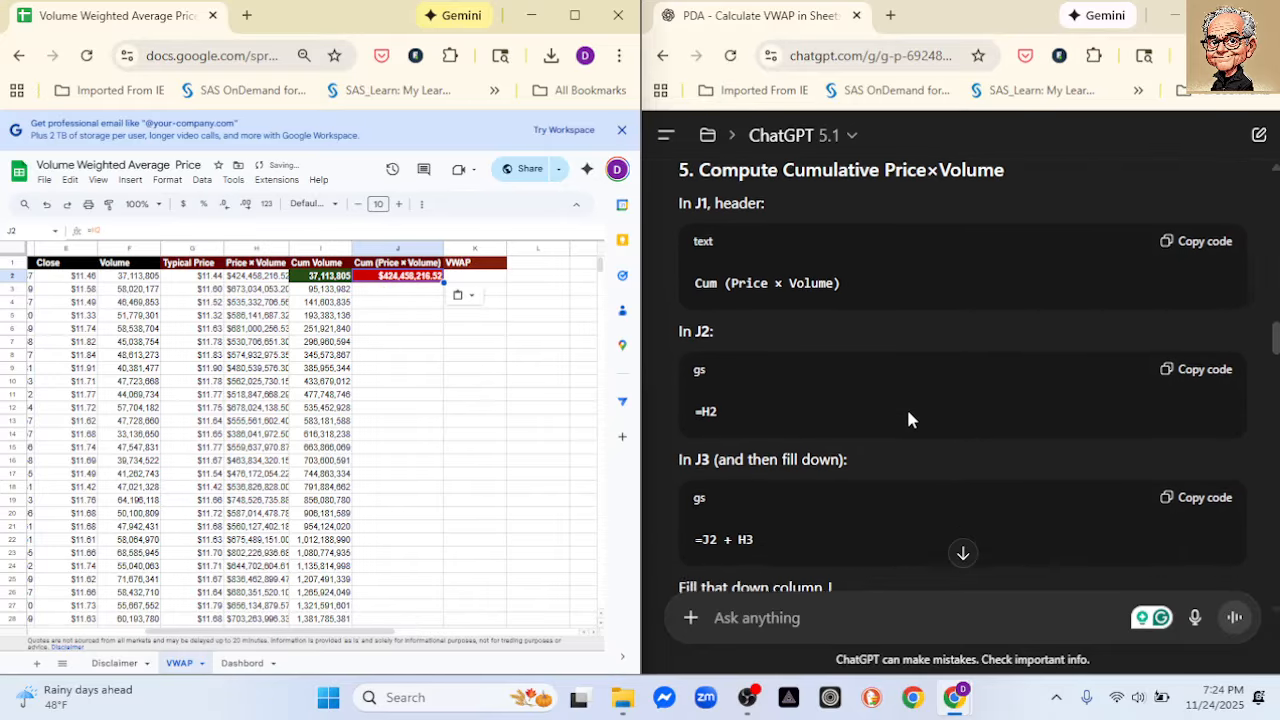
scroll(907, 412, down, 1)
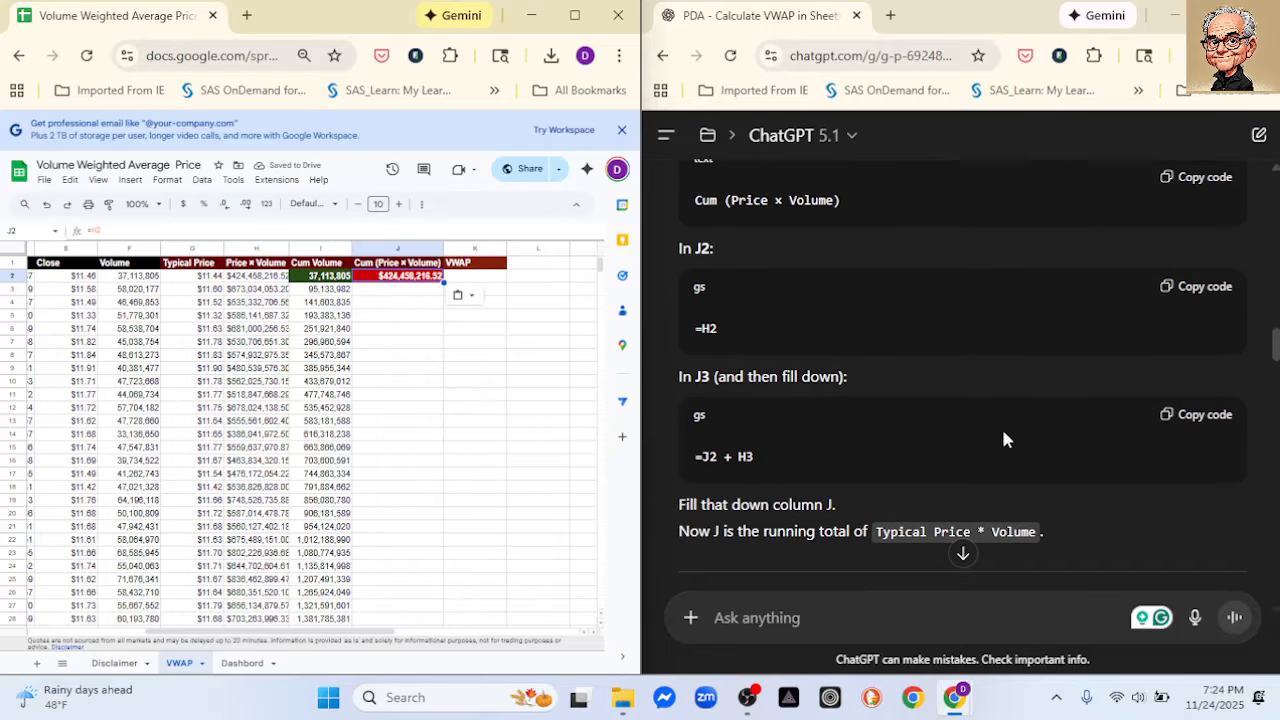
click(1192, 418)
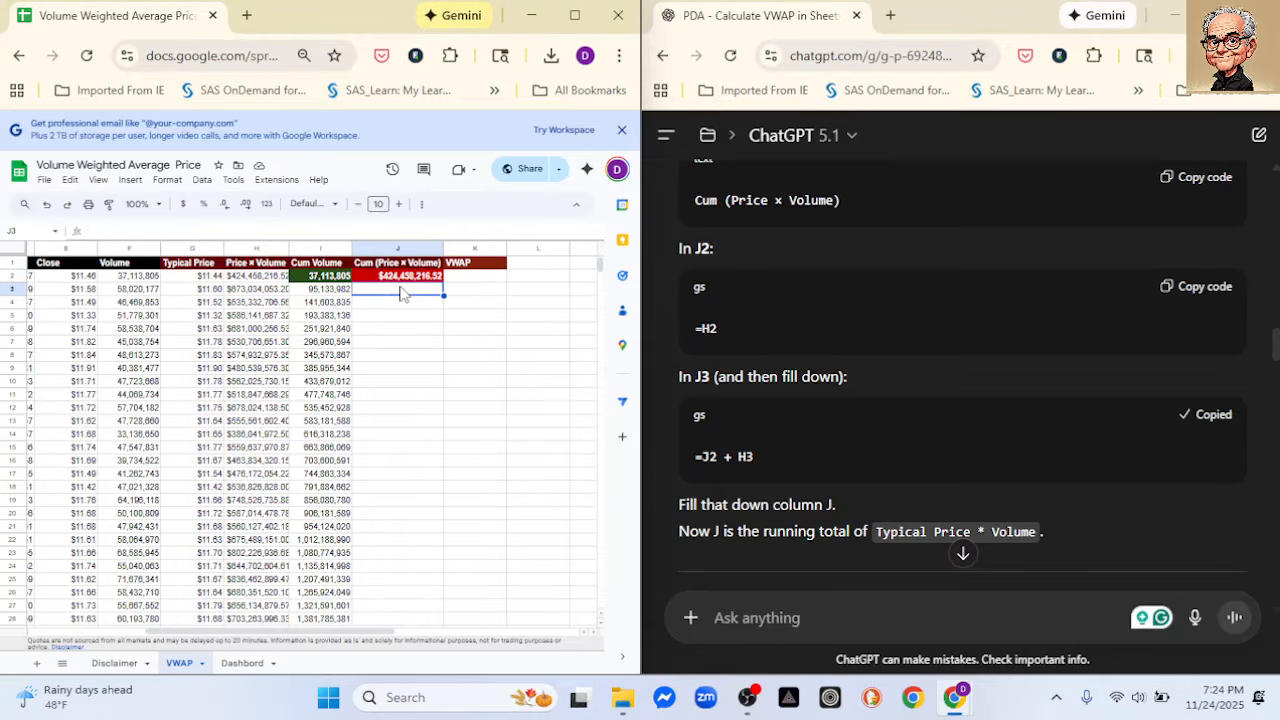
click(402, 290)
key(ctrl+v)
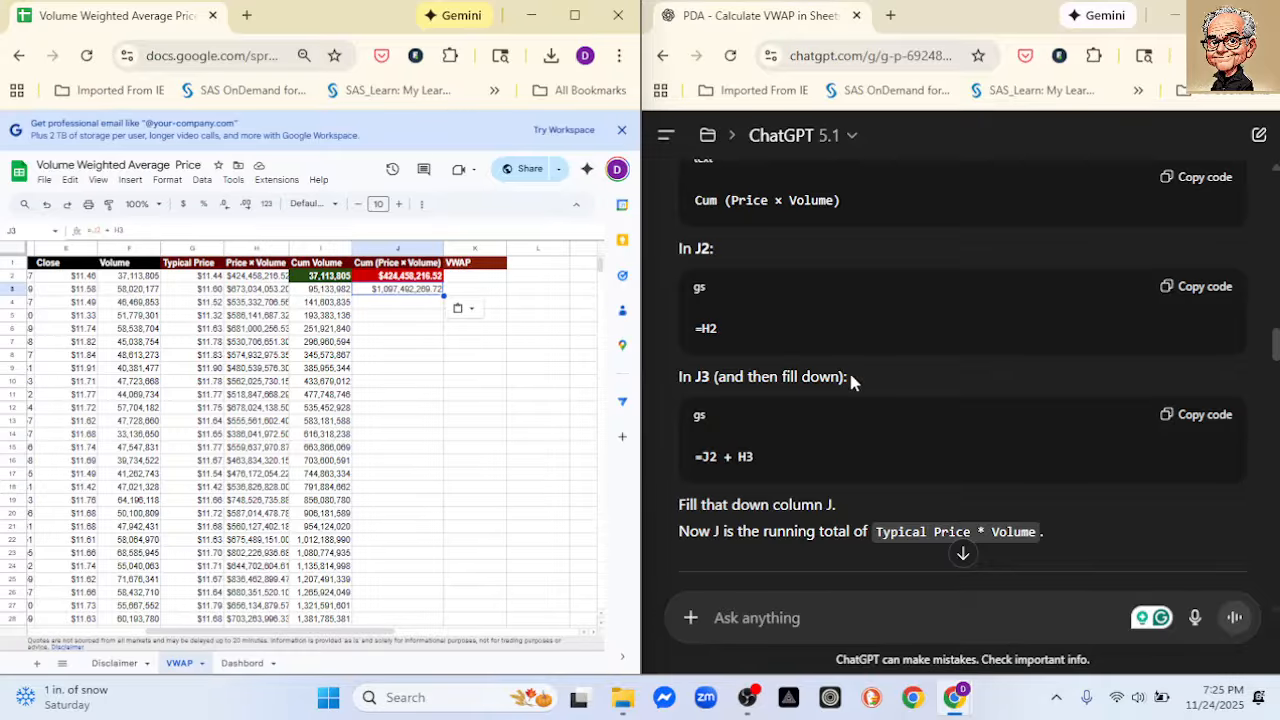
scroll(873, 373, down, 2)
scroll(802, 427, down, 1)
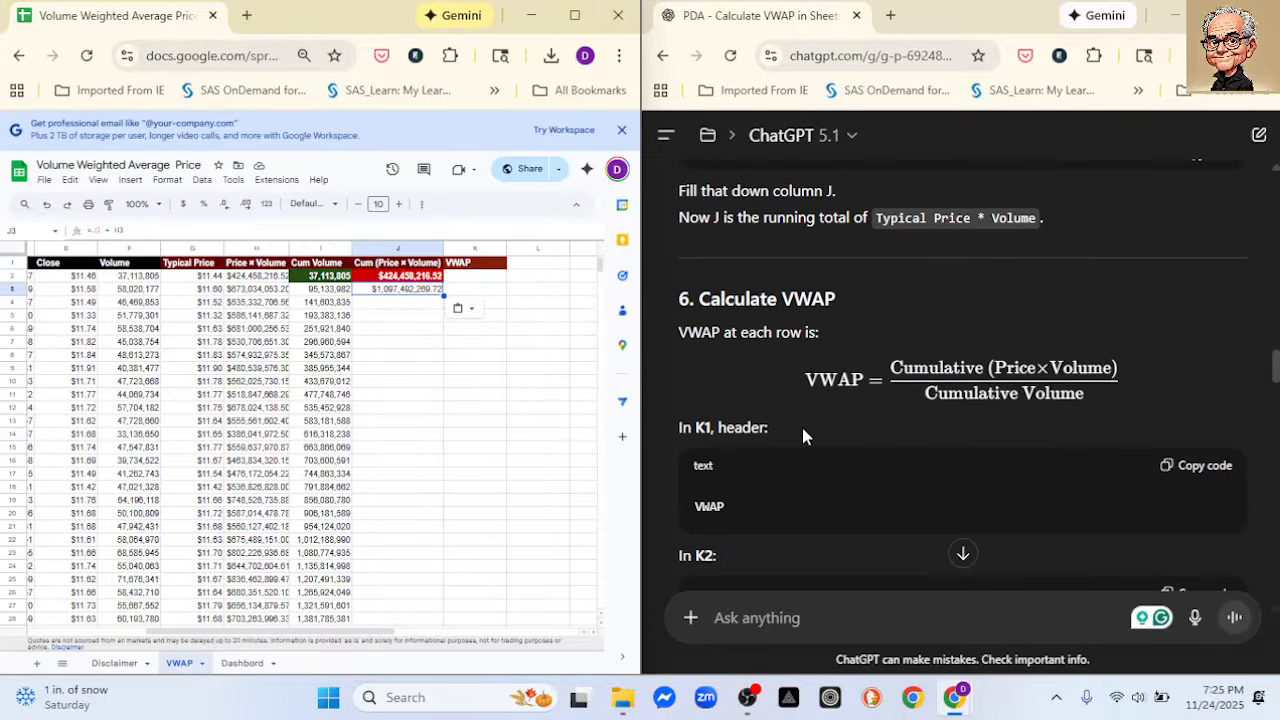
double_click(446, 296)
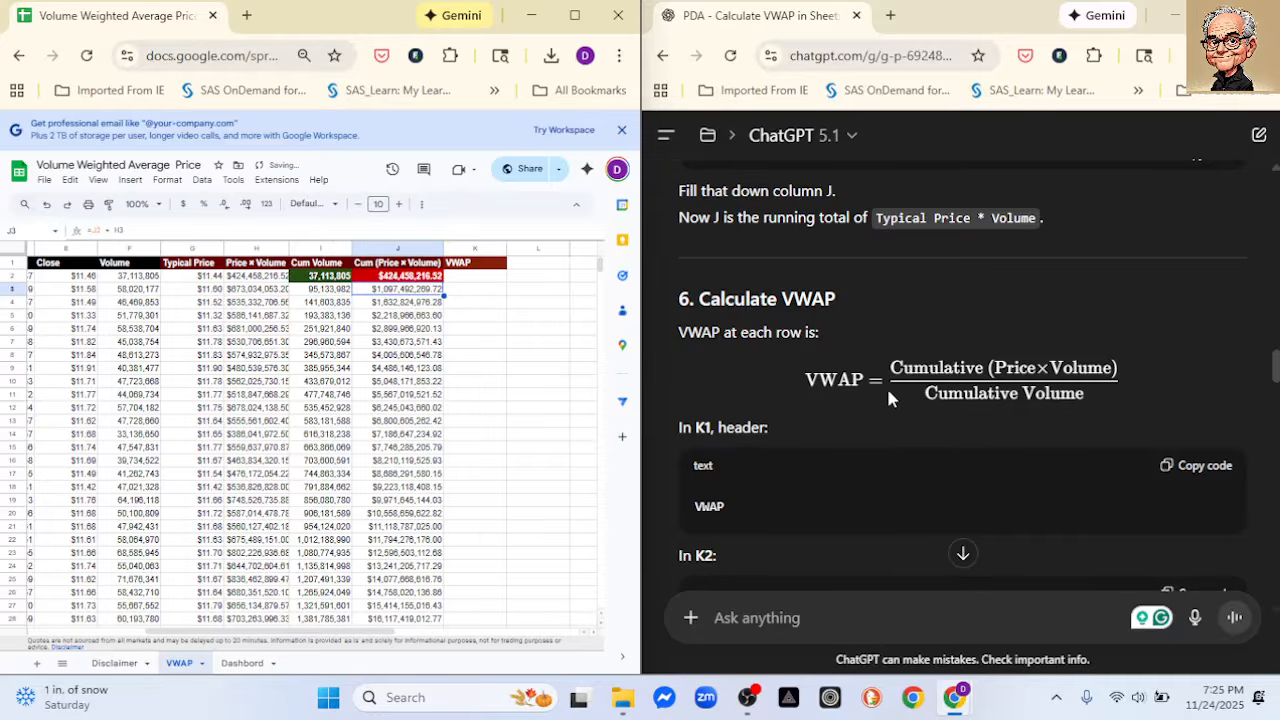
- Copy the VWAP formula =J2 / I2 from the ChatGPT instructions into K2 and fill it down the VWAP column
scroll(886, 385, down, 1)
scroll(893, 403, down, 1)
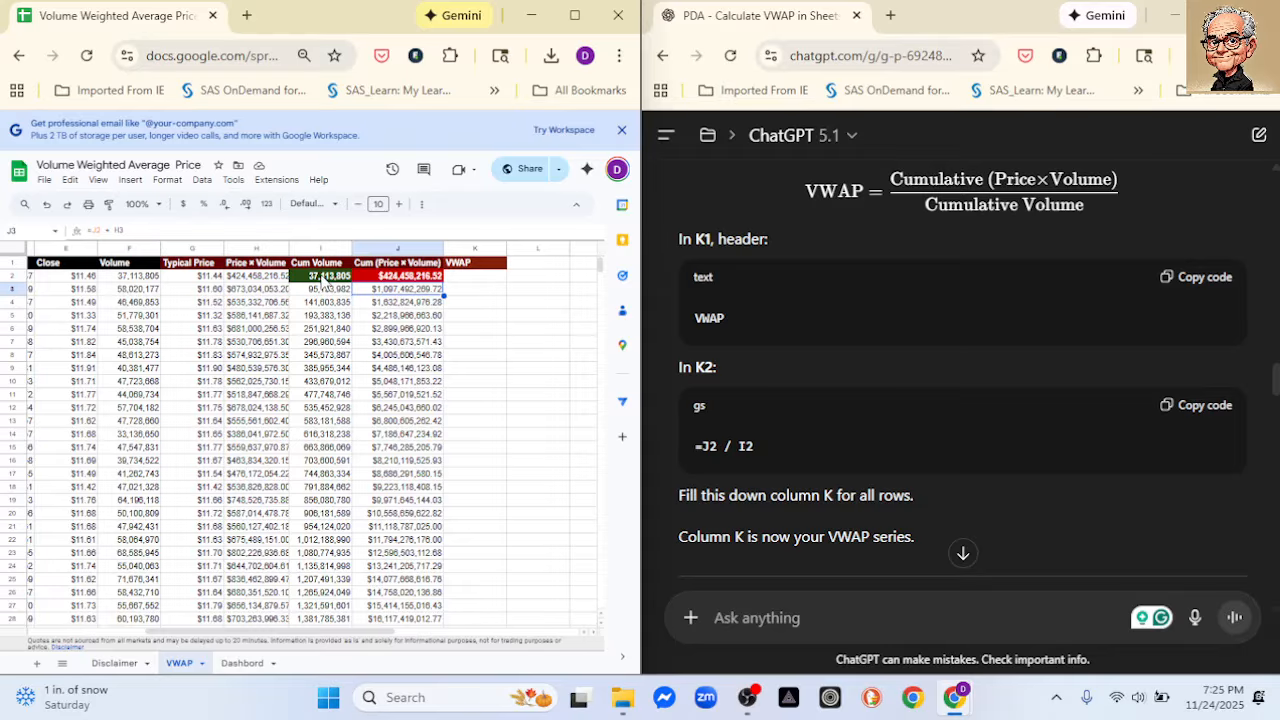
click(1208, 406)
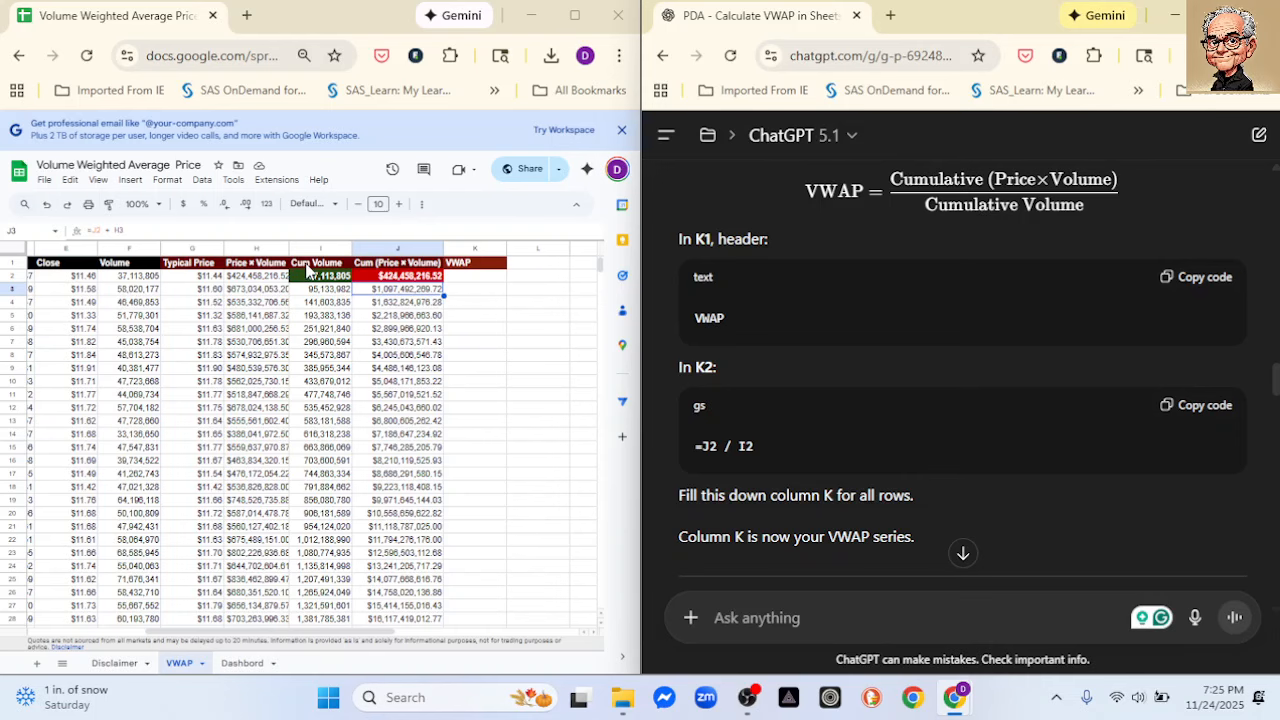
click(475, 276)
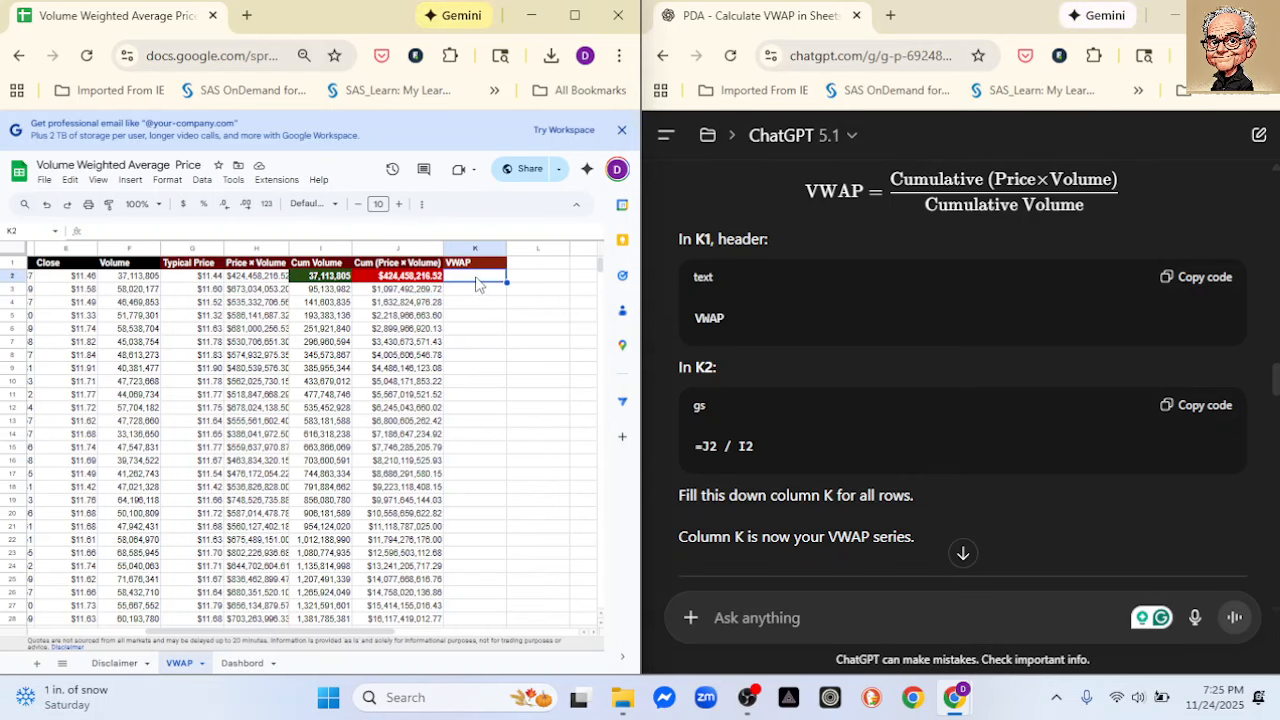
key(ctrl+v)
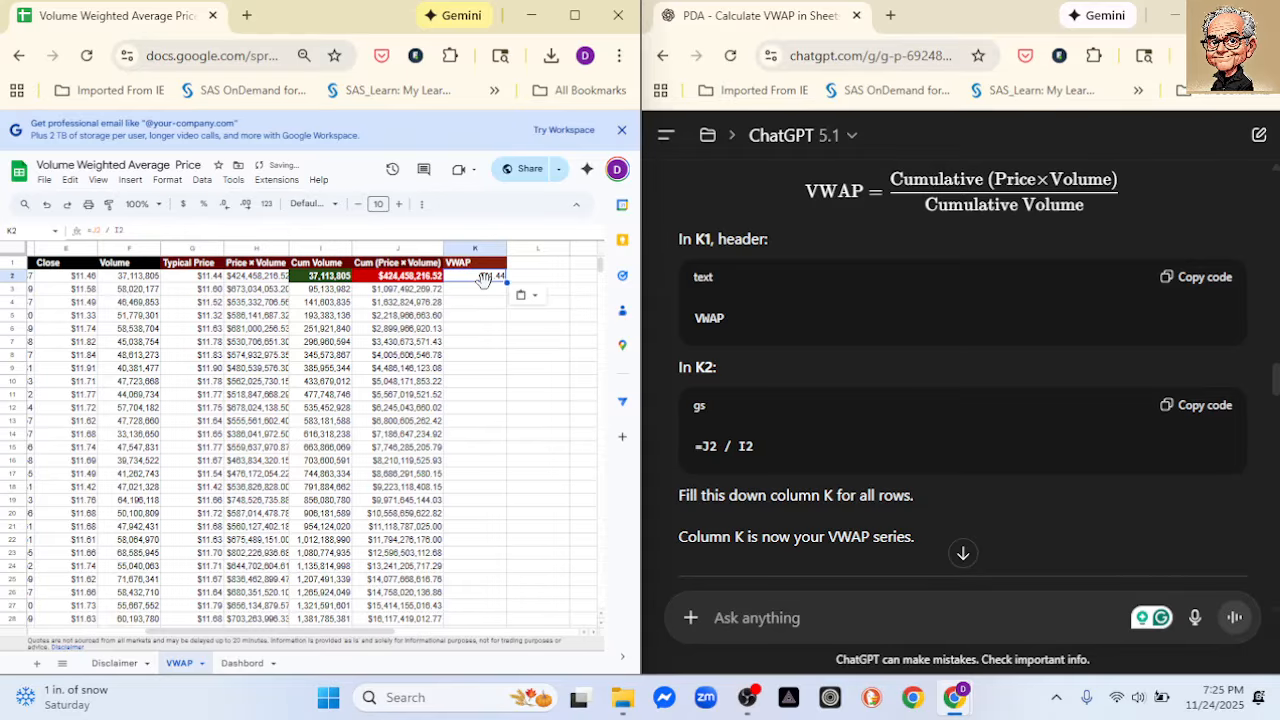
double_click(506, 283)
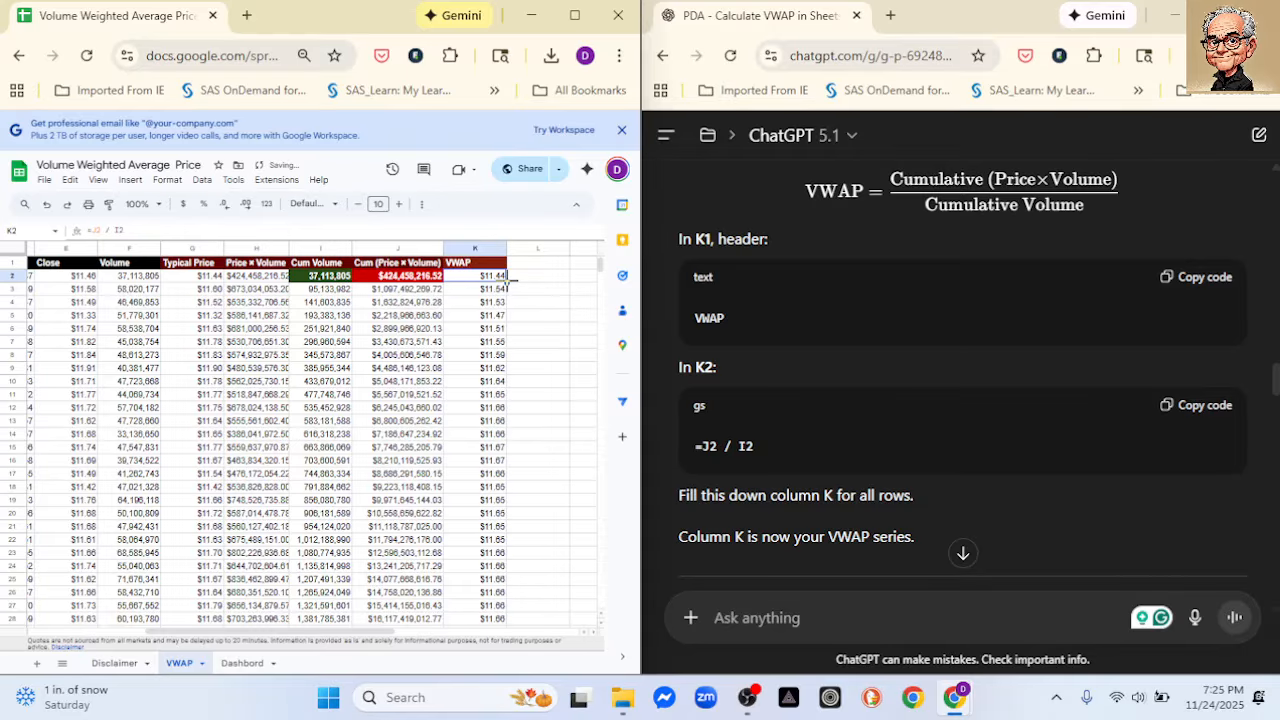
- Maximize the spreadsheet window and examine the date-range arguments of the GOOGLEFINANCE formula in A1, discarding any edit
click(575, 16)
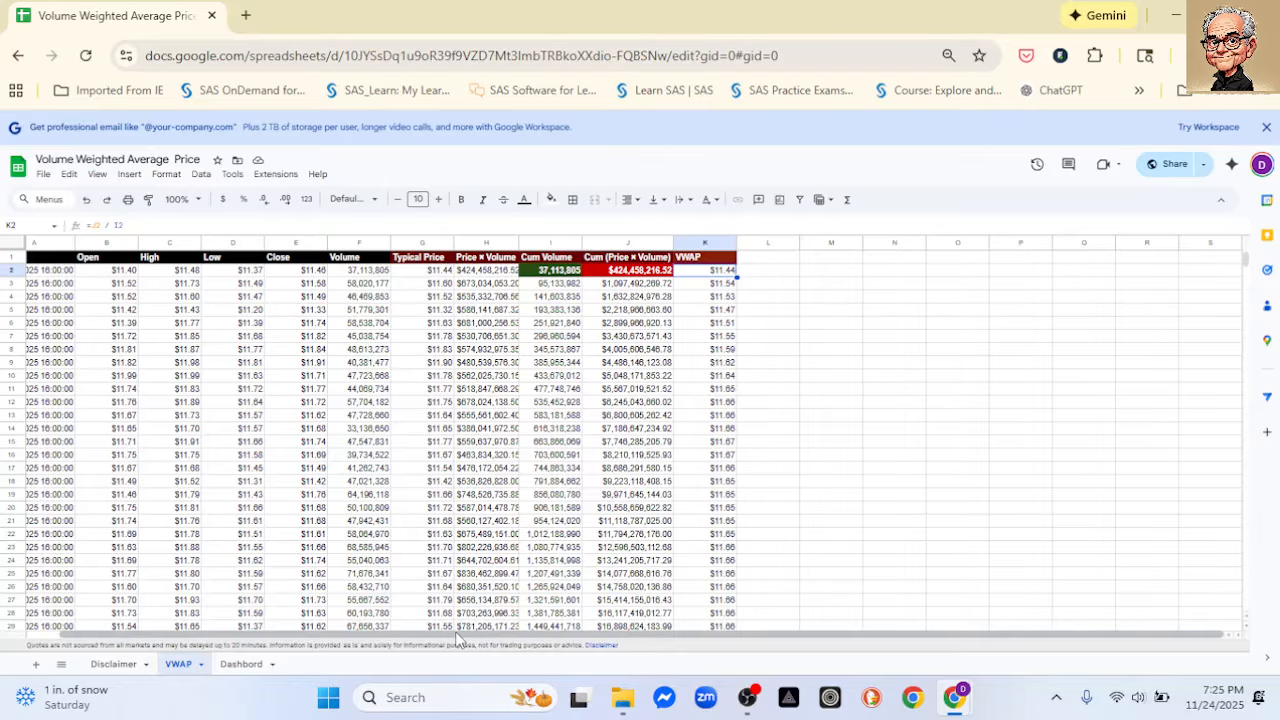
drag(457, 635, 418, 633)
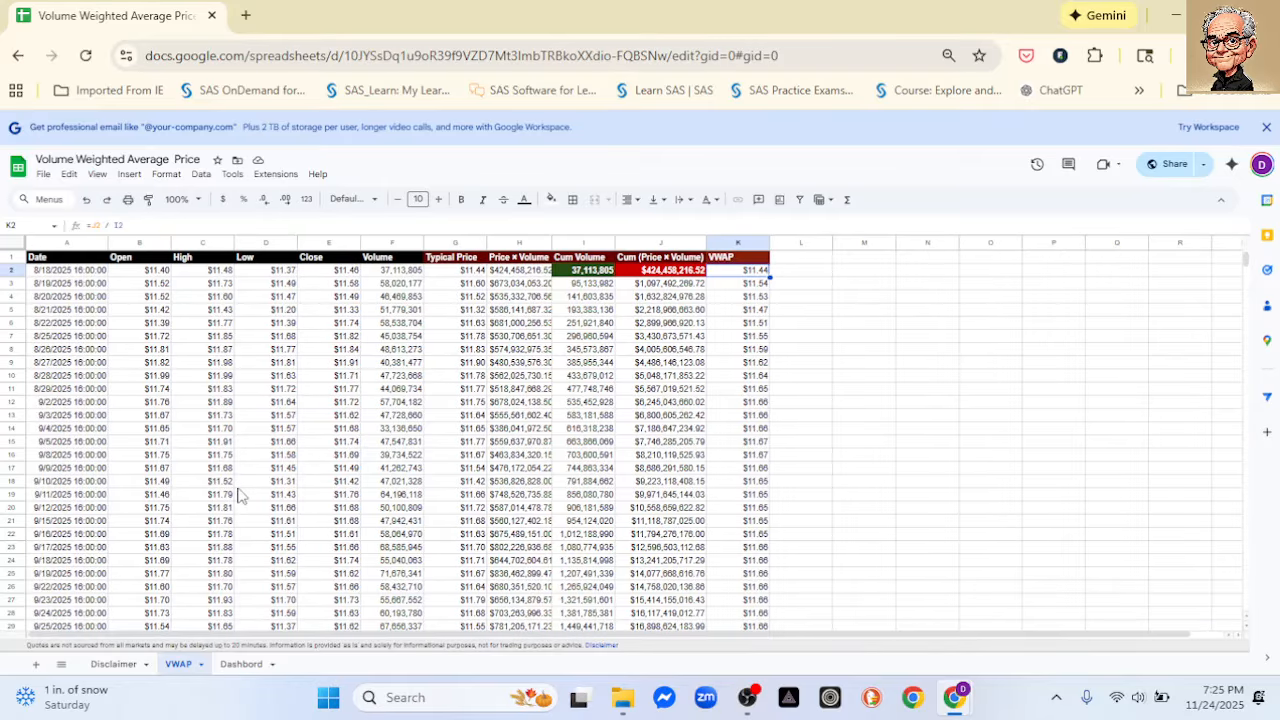
click(58, 260)
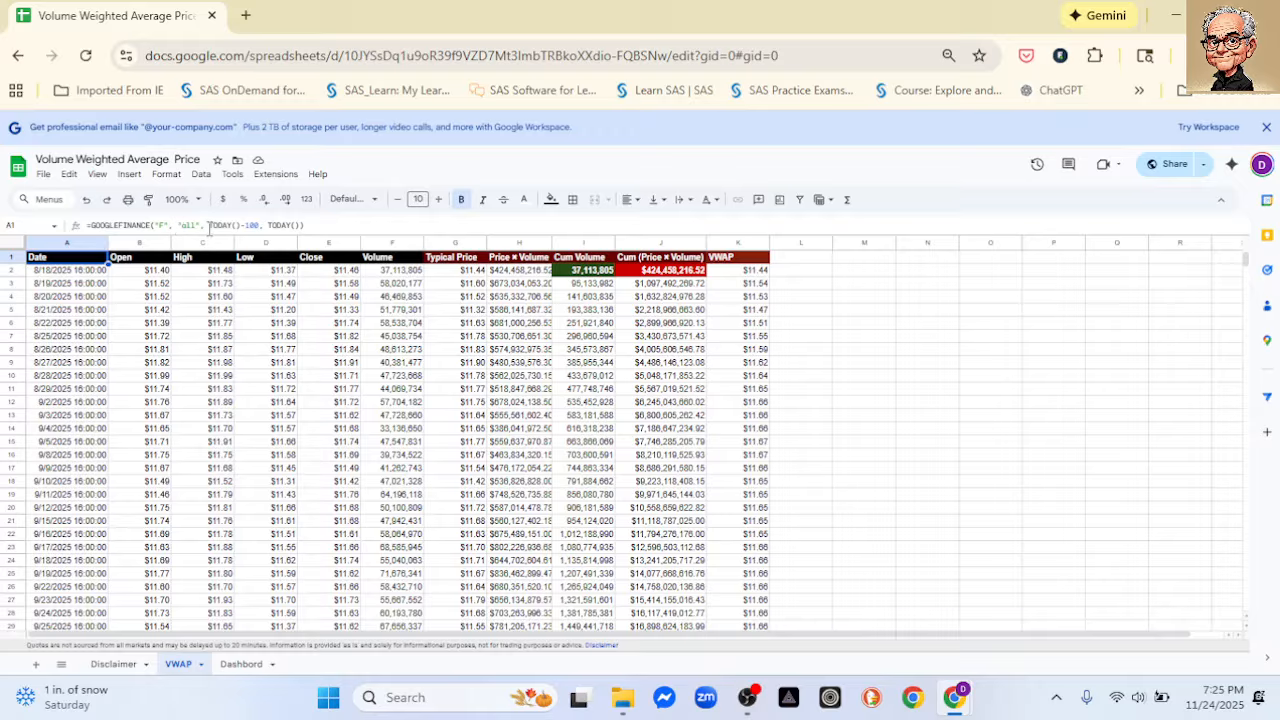
drag(208, 225, 297, 226)
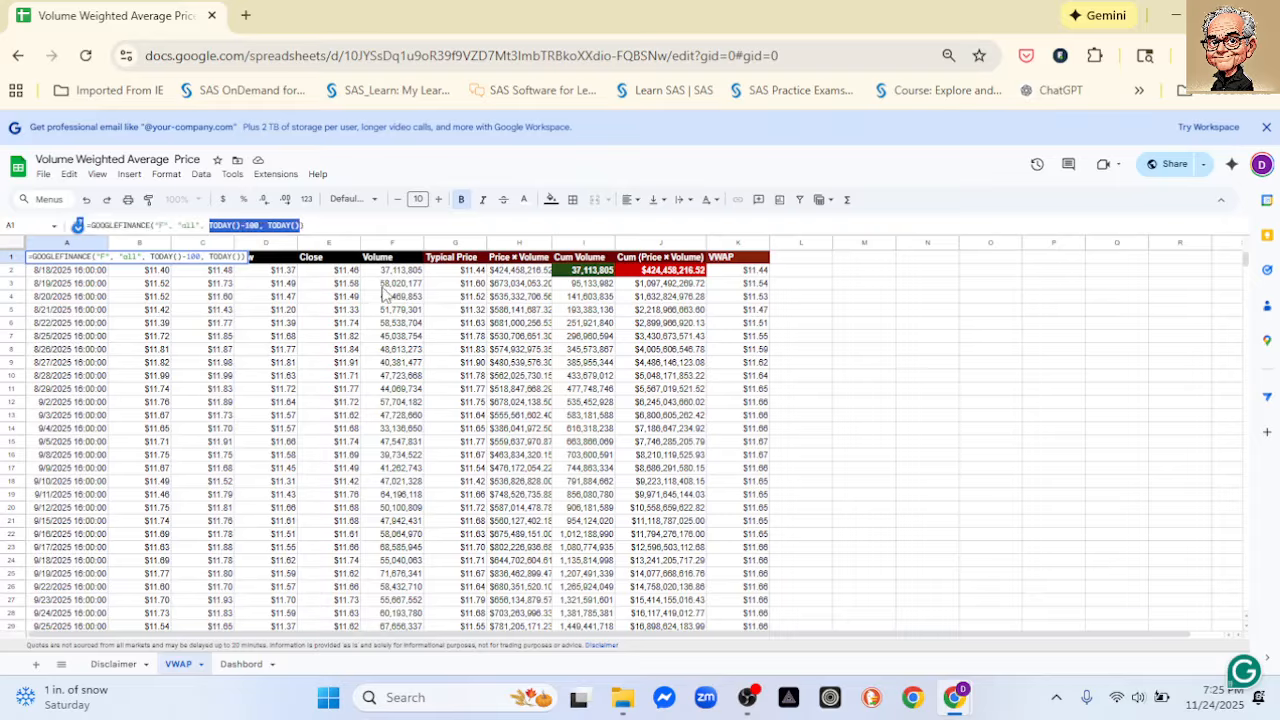
click(842, 402)
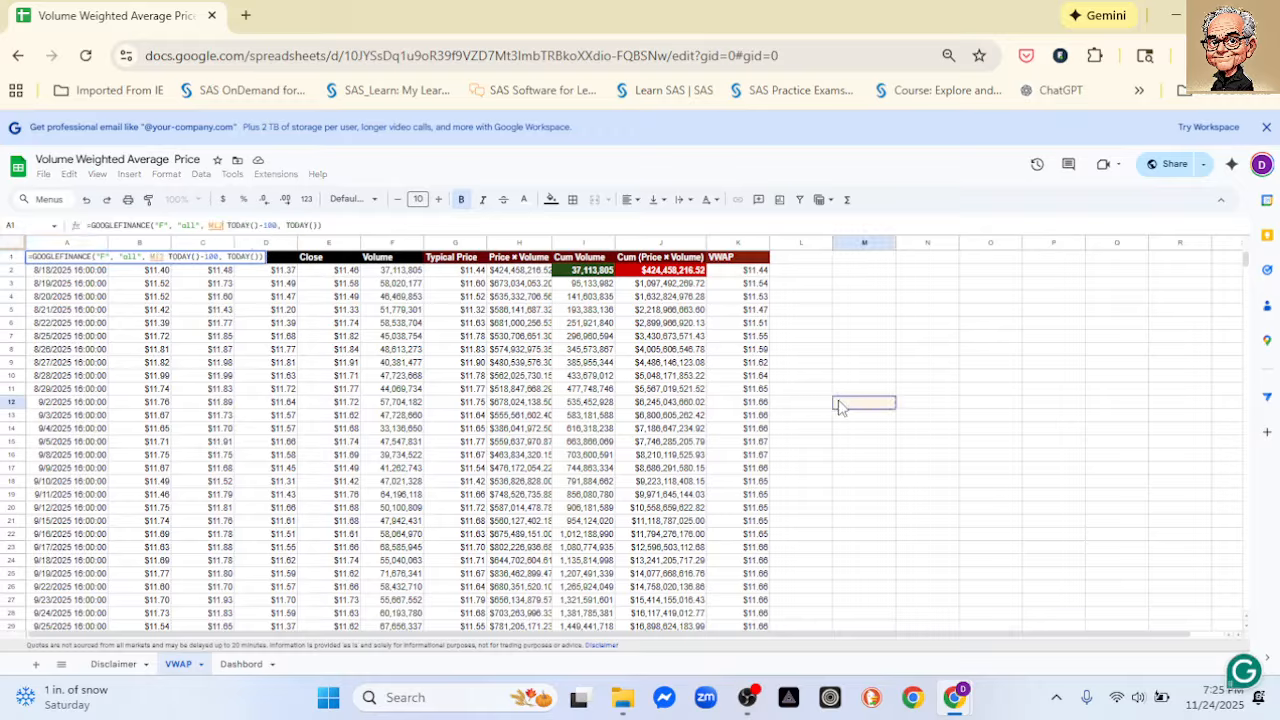
key(Escape)
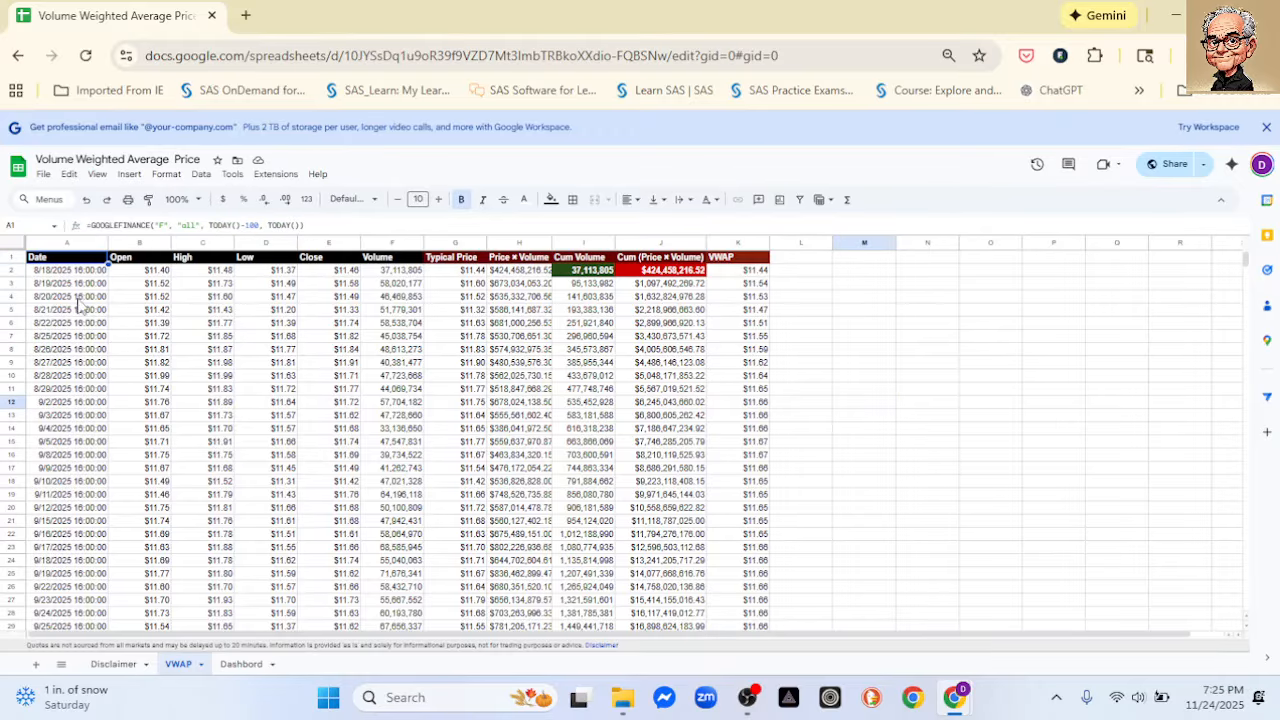
- Insert a chart from the Date, Close and VWAP columns
click(44, 243)
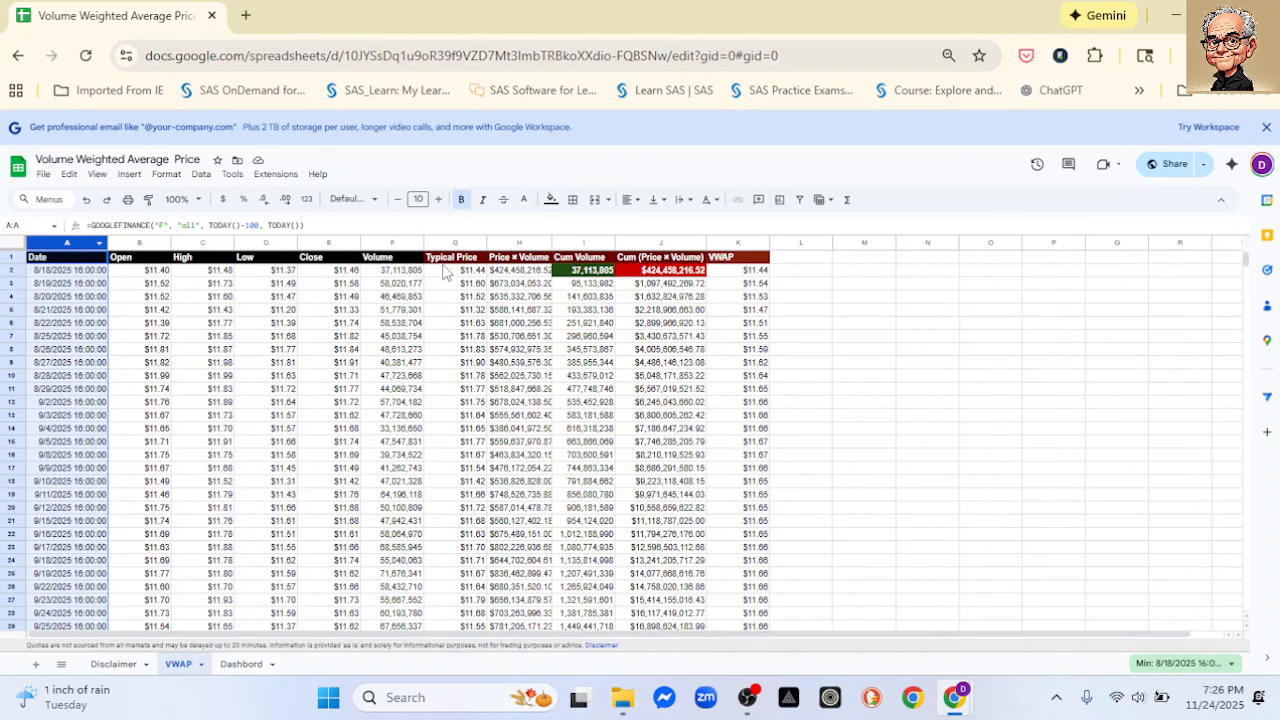
click(316, 245)
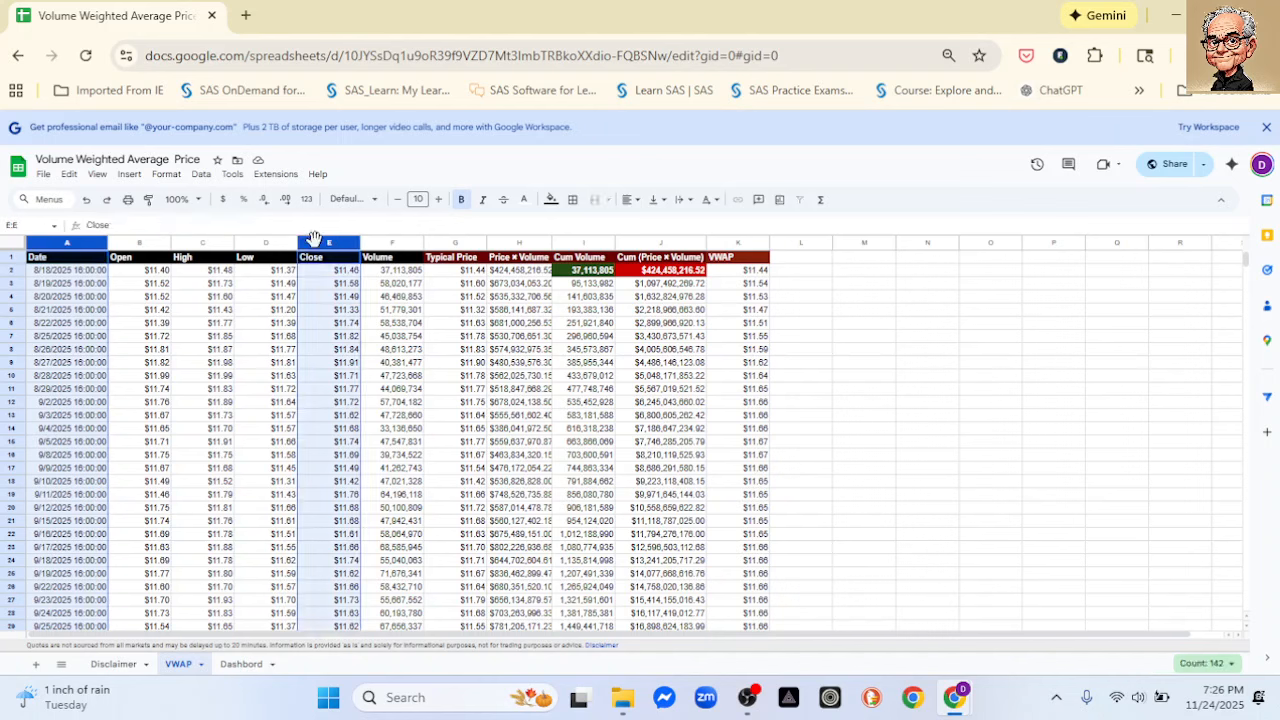
ctrl+click(735, 244)
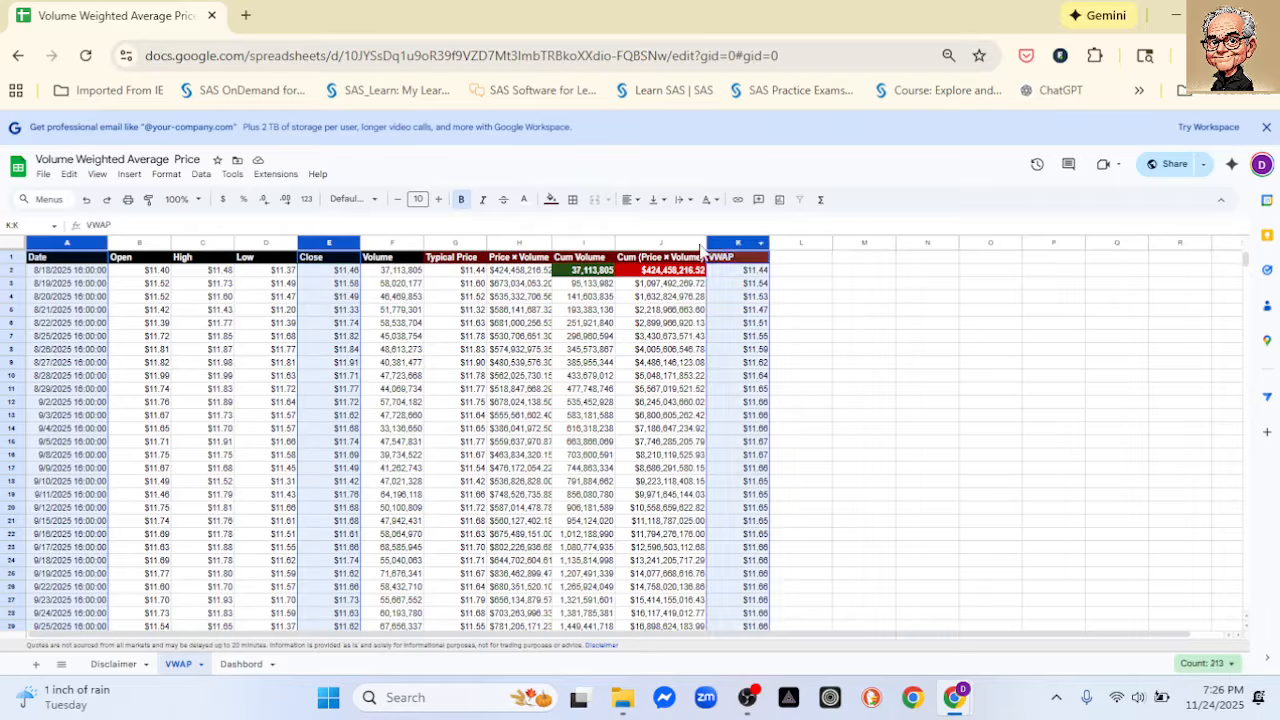
click(780, 200)
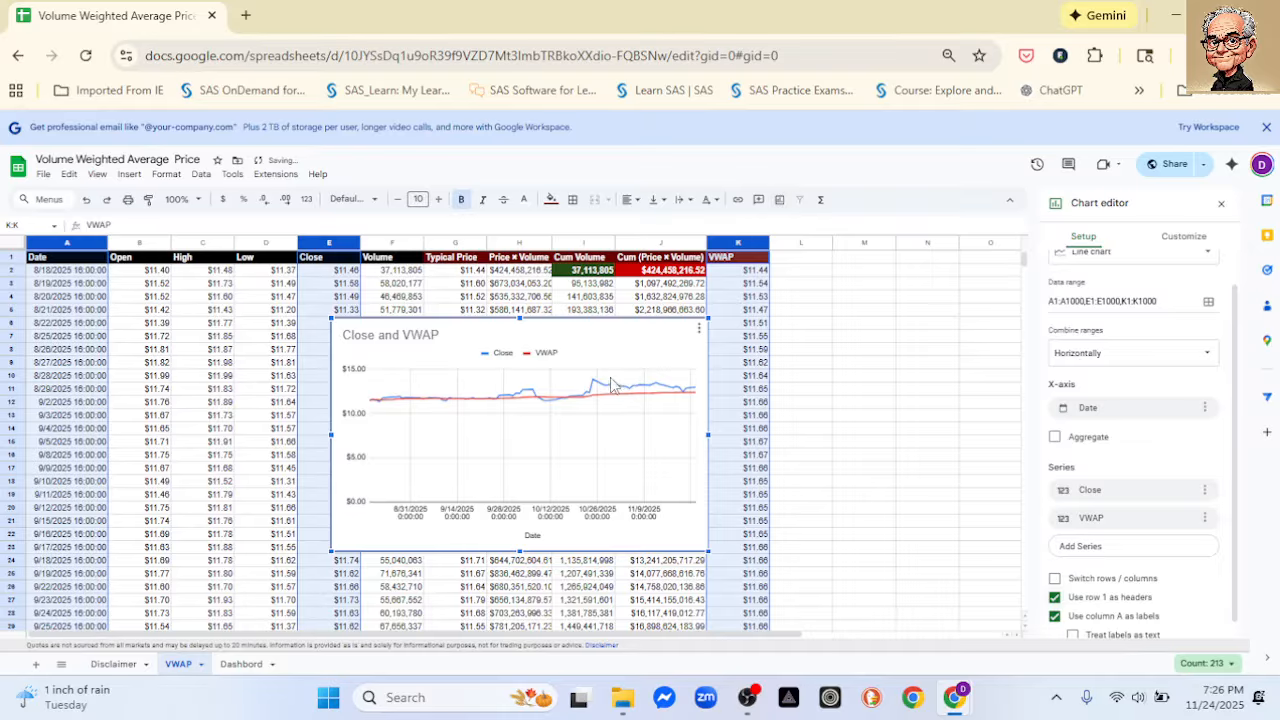
- Set the minimum of the chart's vertical axis to 11
double_click(363, 430)
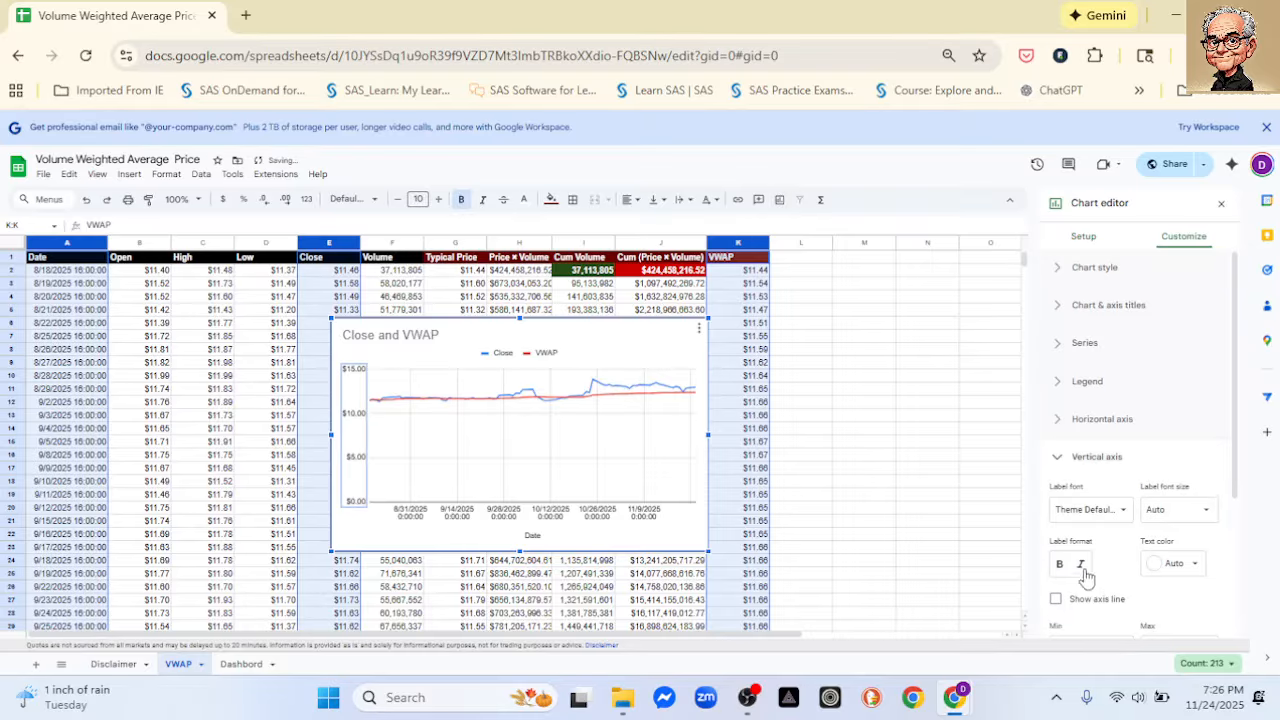
scroll(1090, 450, down, 2)
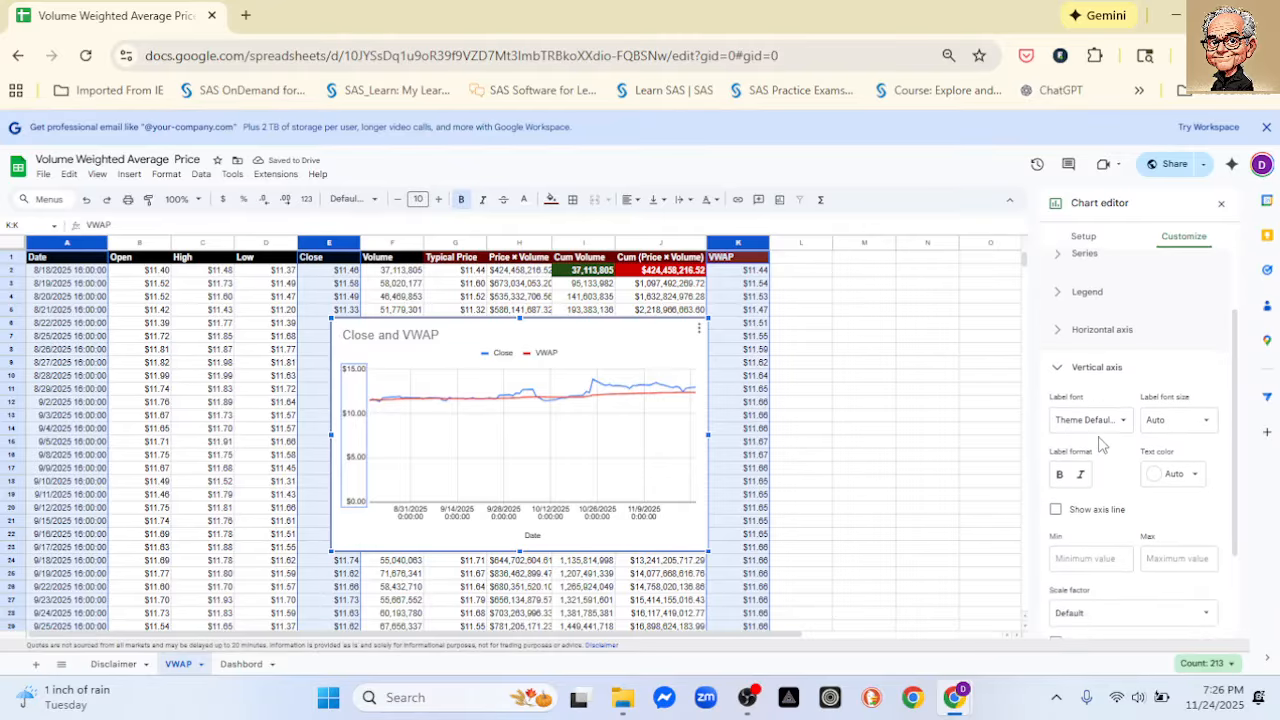
click(1076, 514)
text(11)
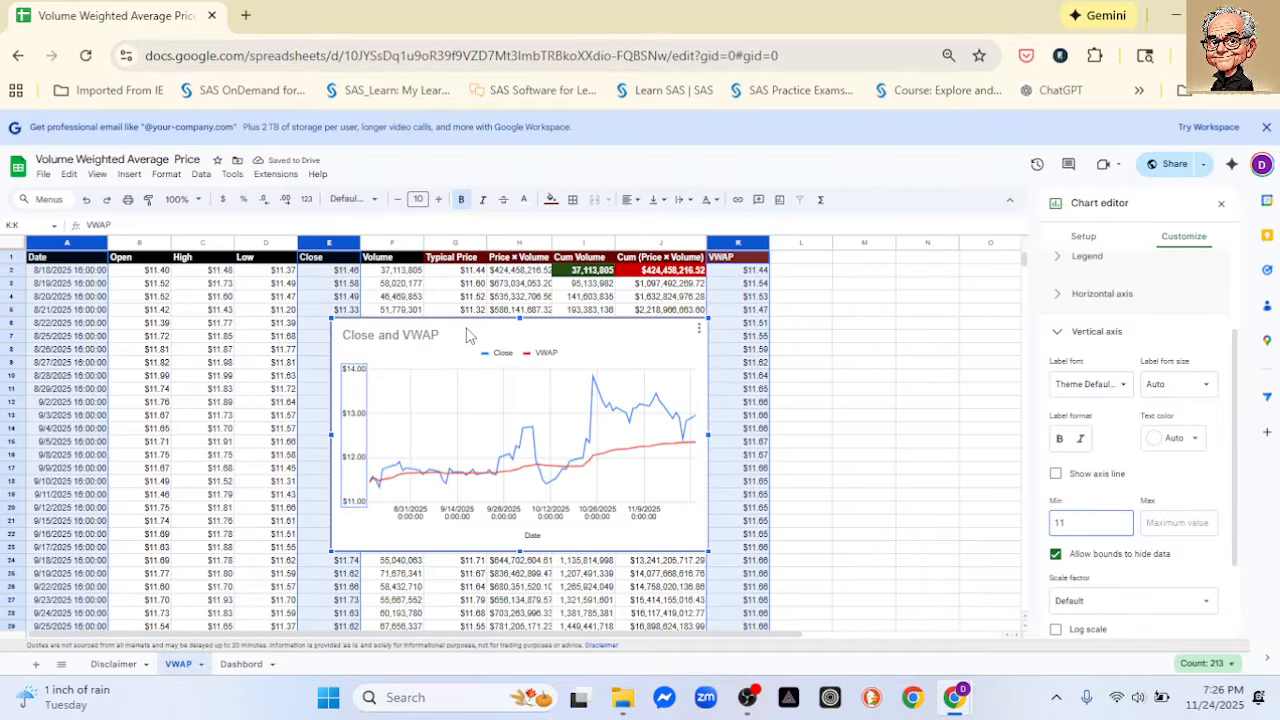
- Move the Close and VWAP chart up and left over the data and enlarge it to span roughly columns E to K
drag(463, 327, 393, 308)
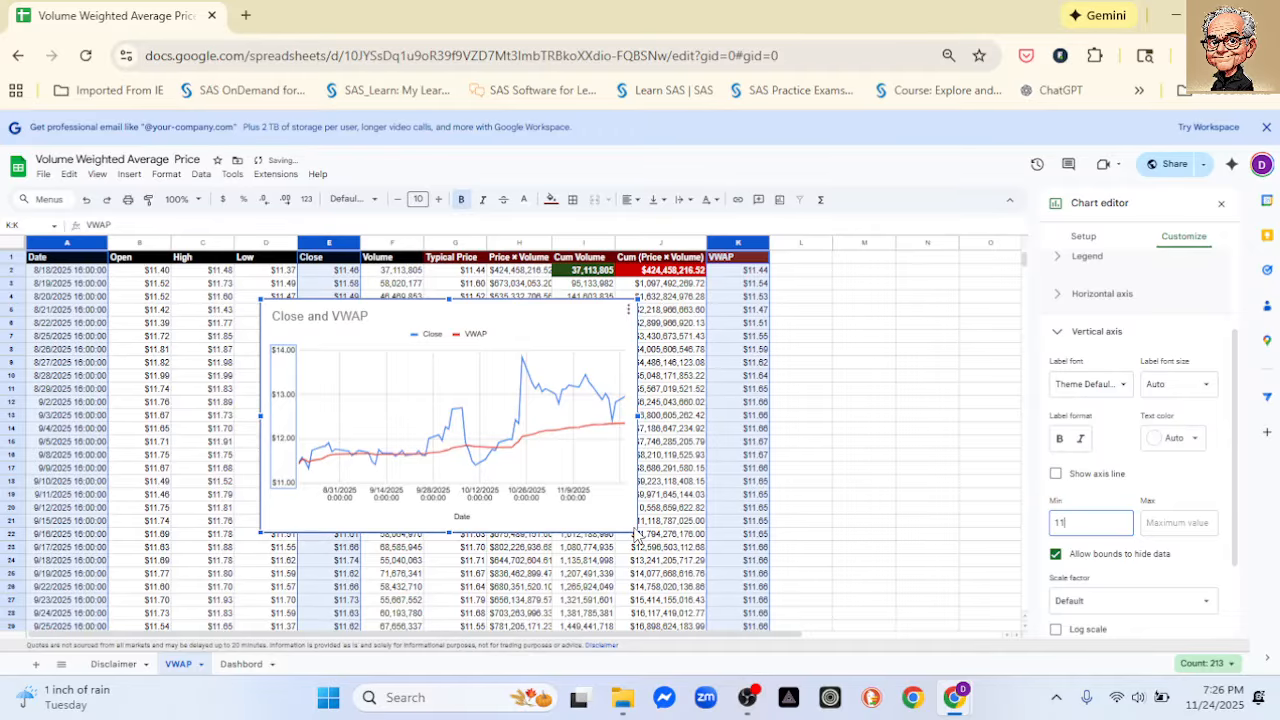
drag(636, 534, 818, 585)
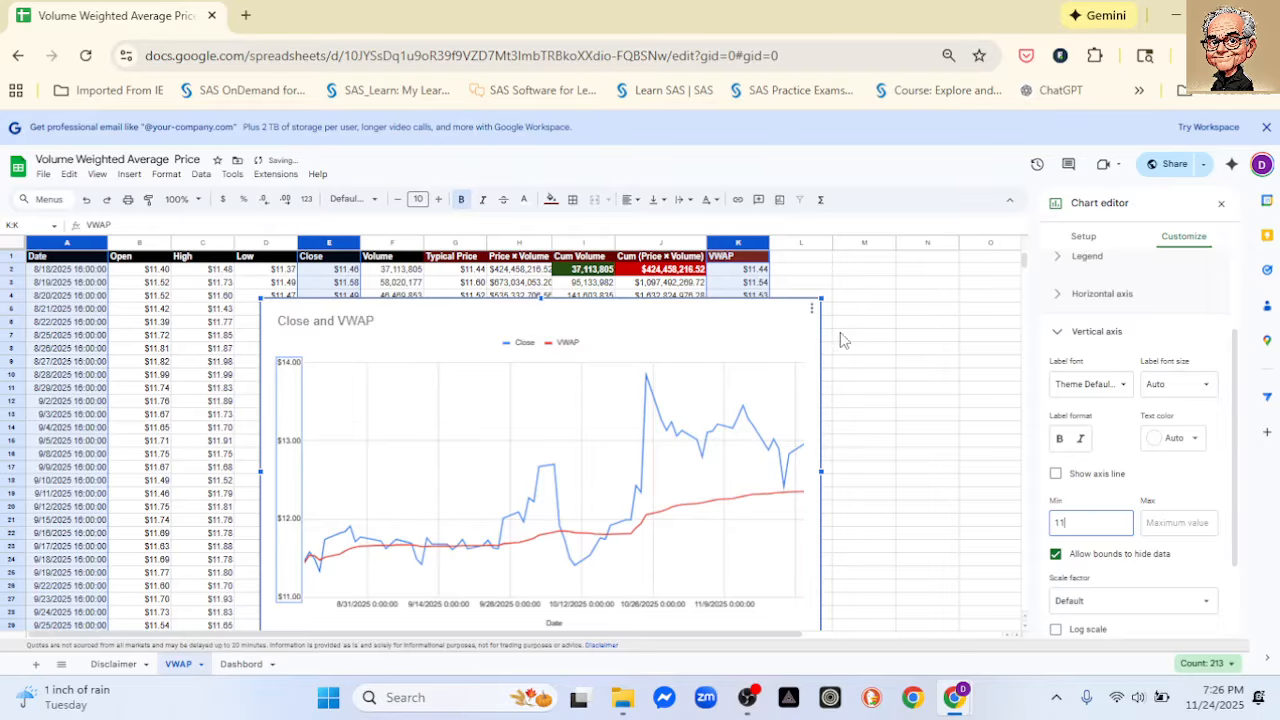
drag(821, 298, 800, 313)
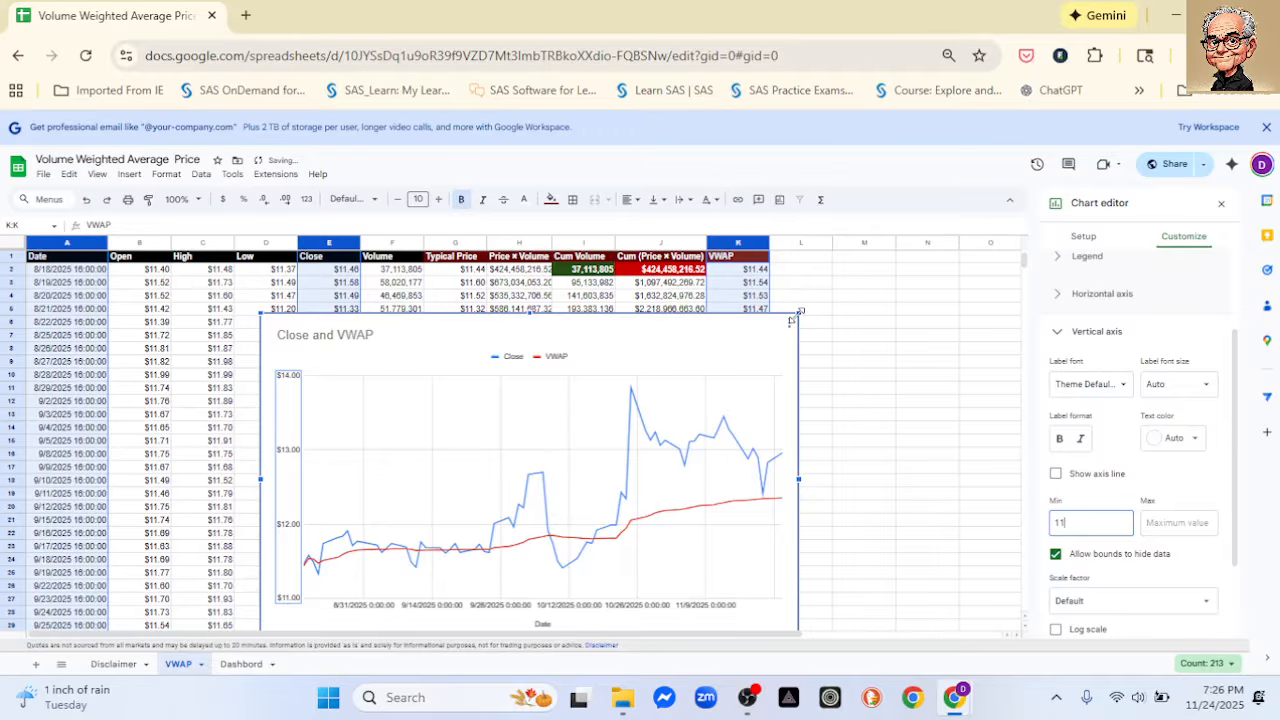
drag(791, 320, 750, 332)
scroll(850, 362, down, 1)
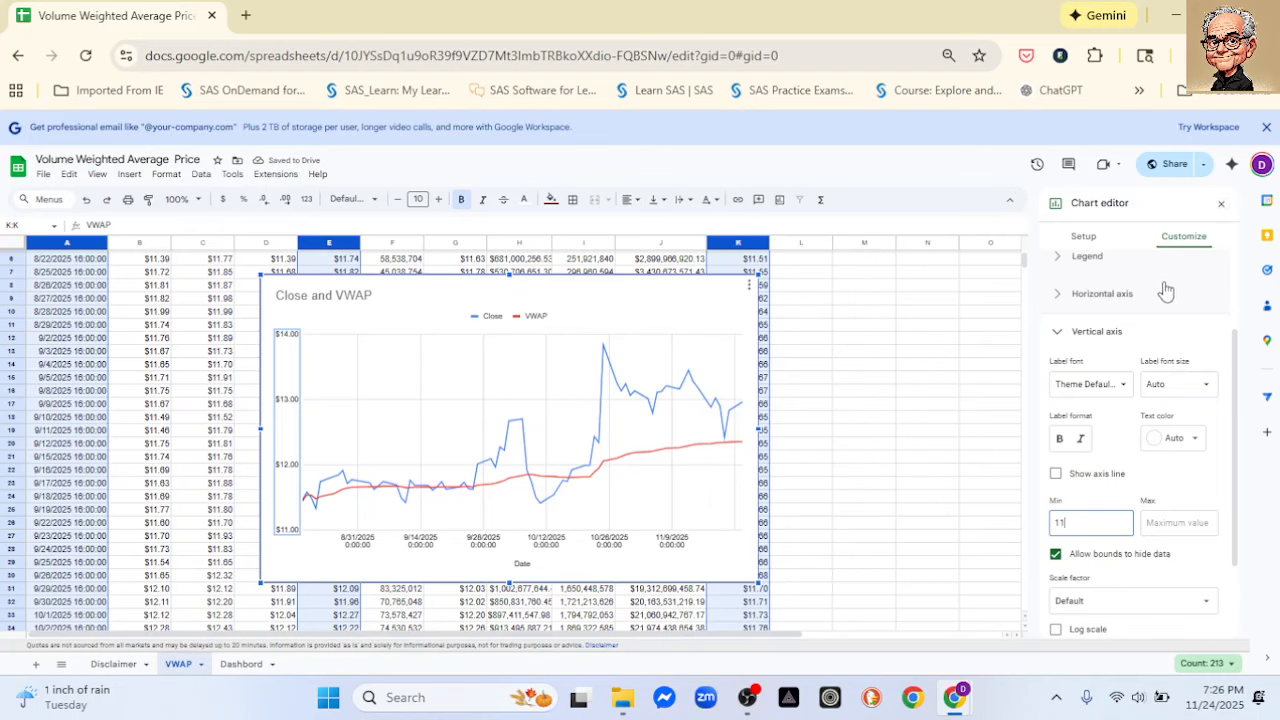
- Change the chart type to Combo chart
scroll(1232, 340, up, 2)
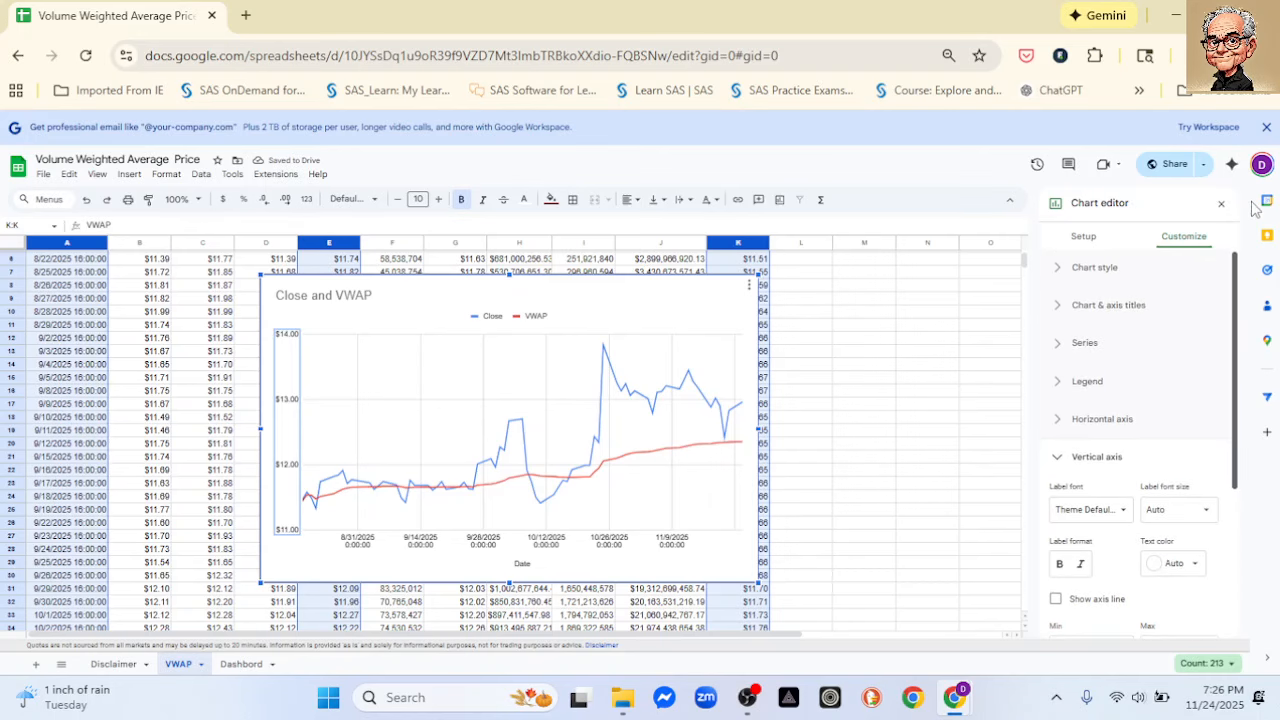
click(1085, 238)
click(1095, 289)
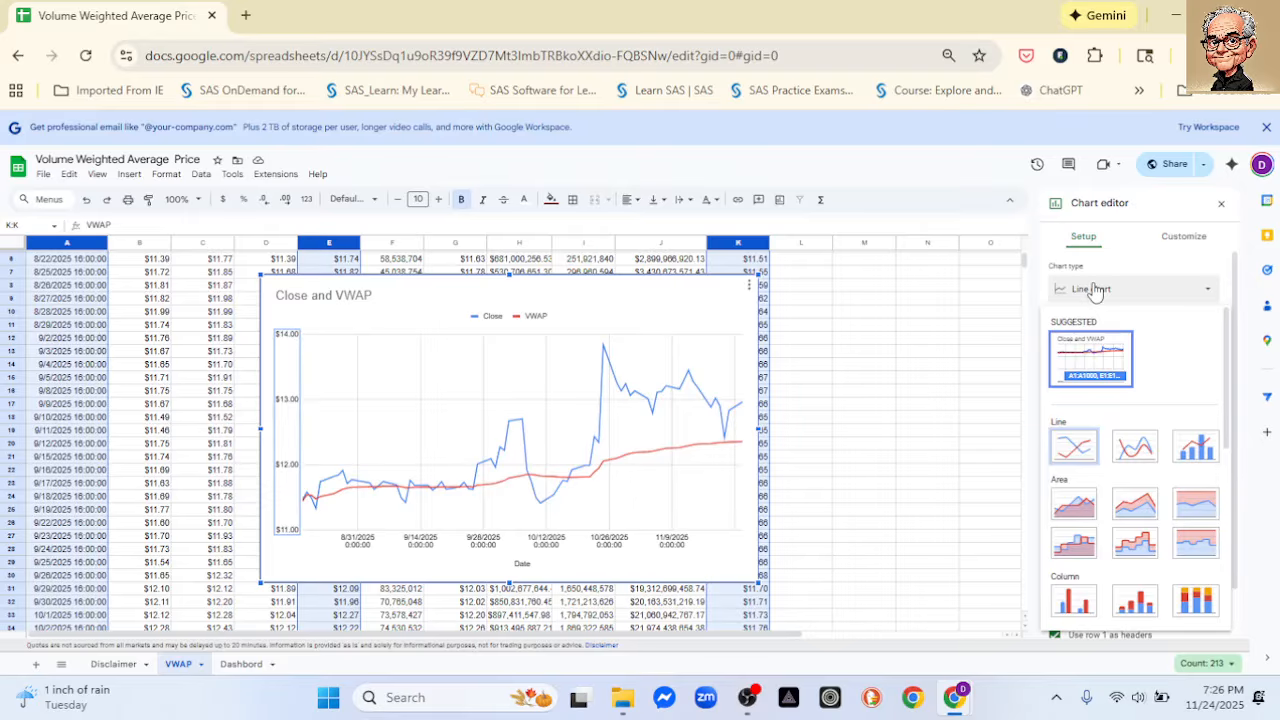
click(1195, 447)
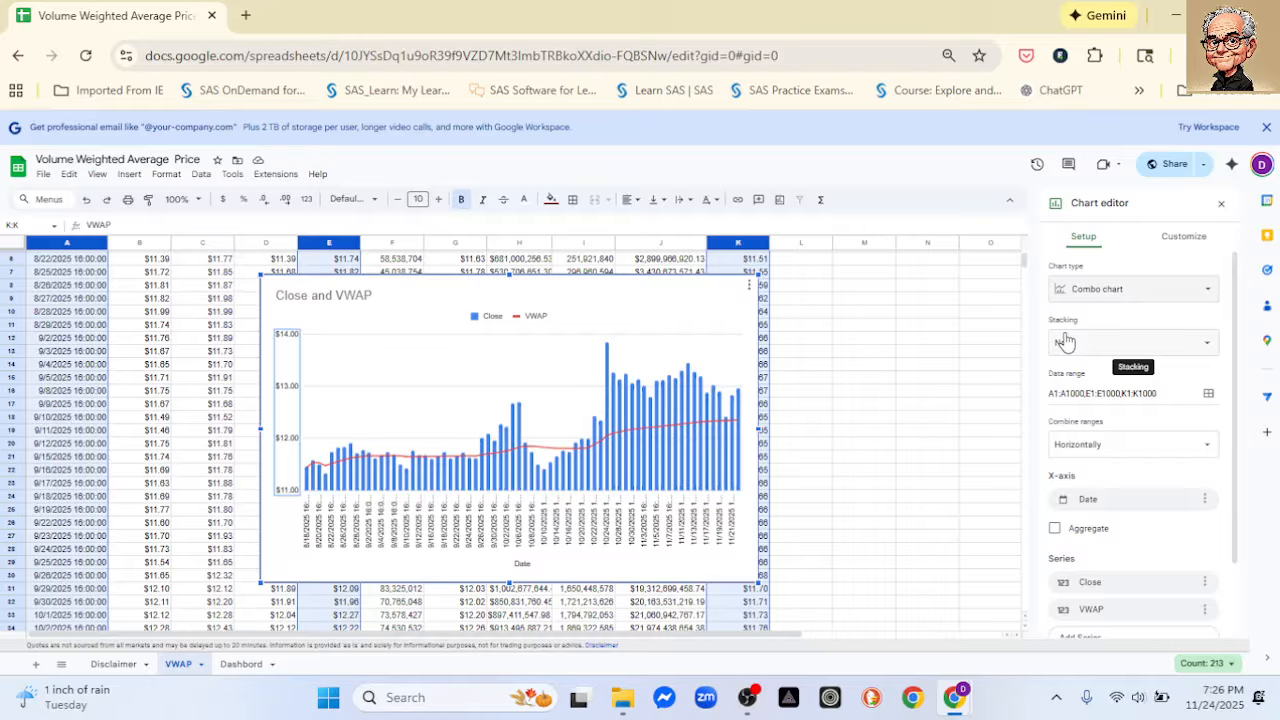
scroll(1065, 342, down, 1)
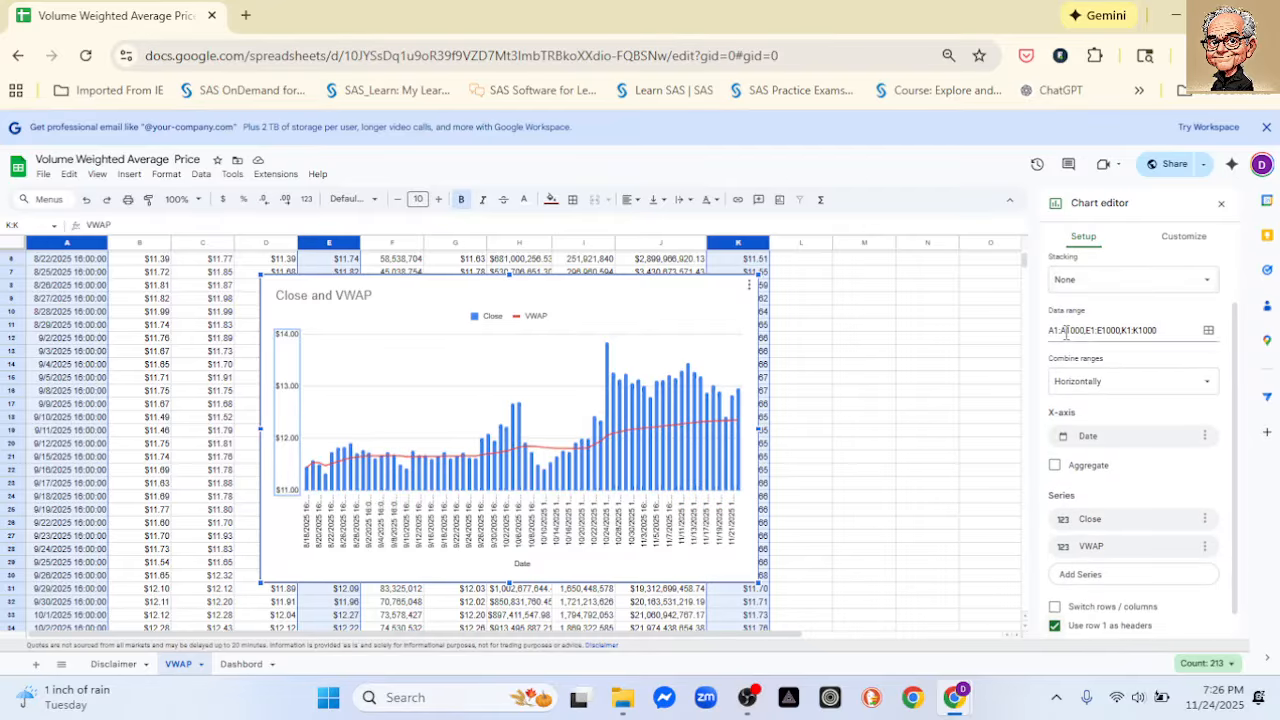
- Try the Close series as a line, and settle on the Area type for it
click(669, 382)
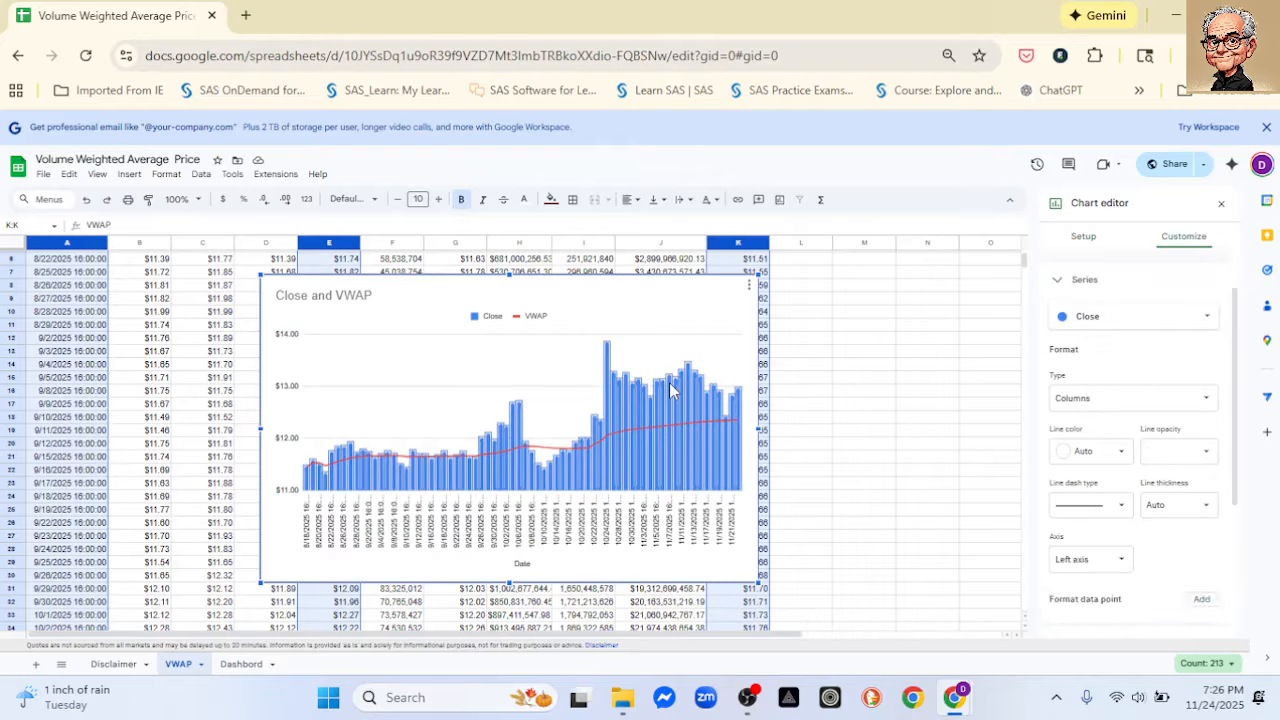
click(1140, 400)
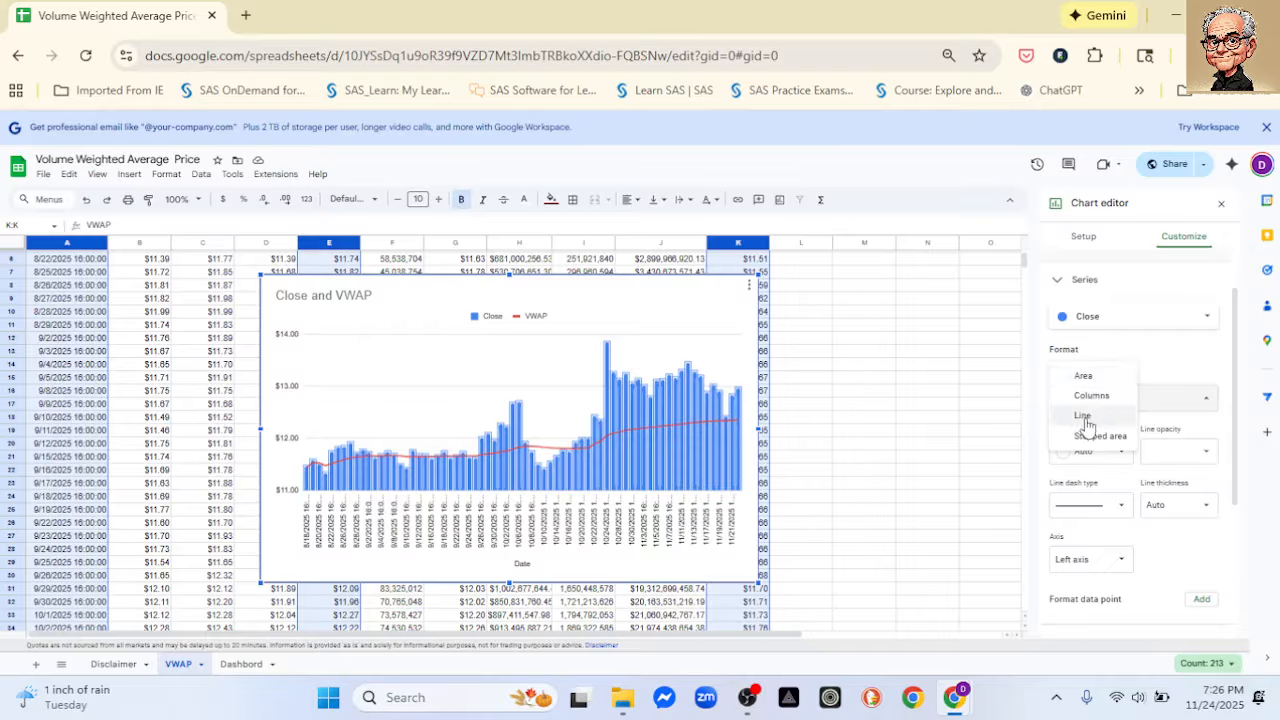
click(1084, 416)
click(1104, 404)
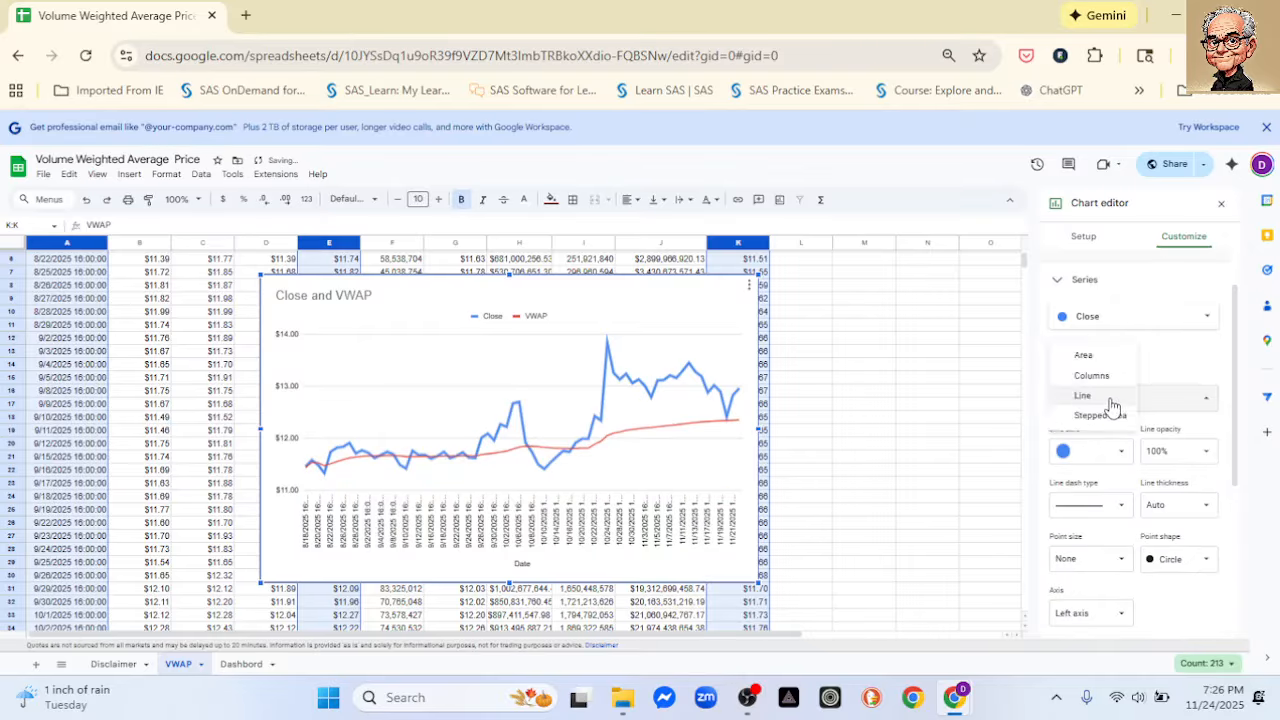
click(1084, 356)
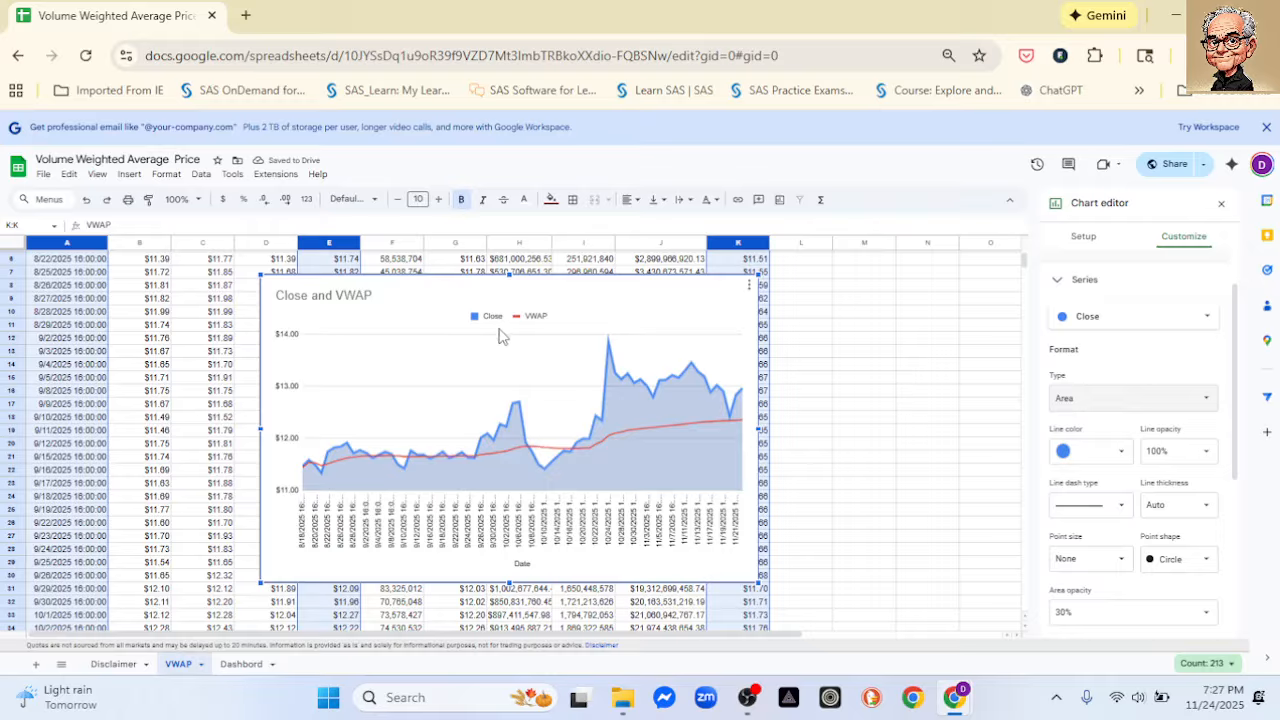
- Change the chart title to "Volume Weighted Average Price (VWAP)"
click(360, 298)
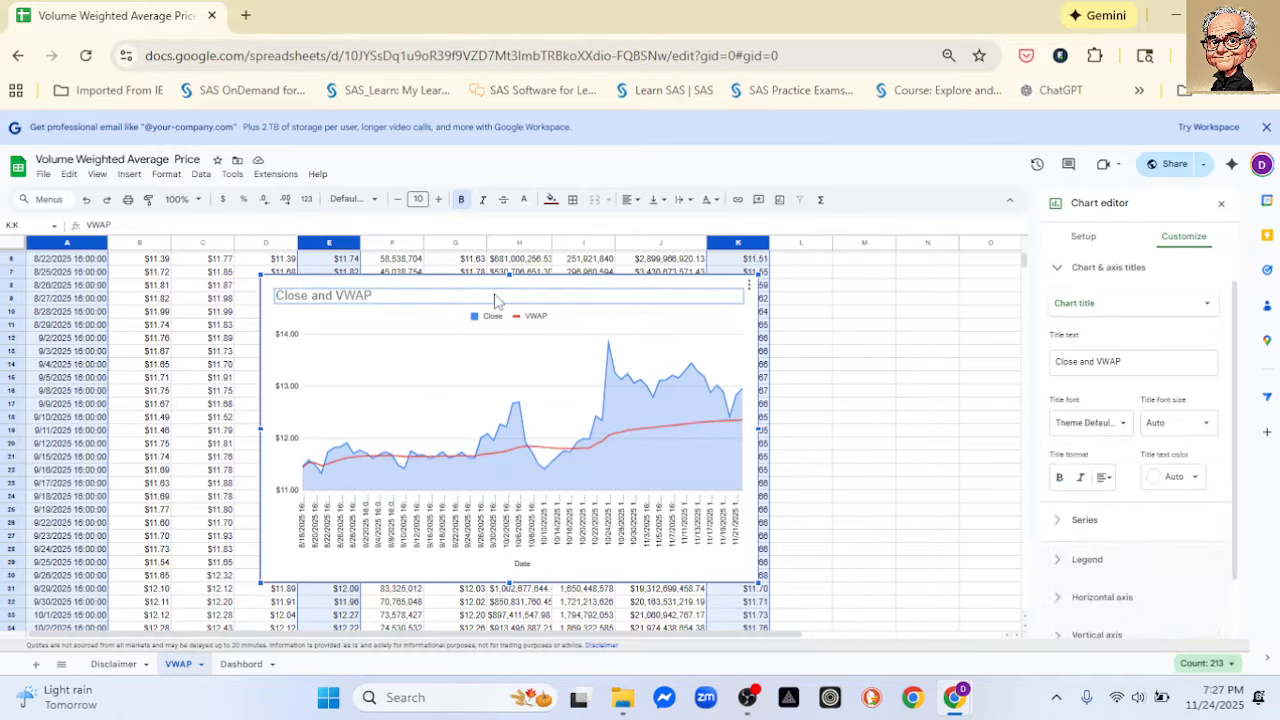
triple_click(1137, 364)
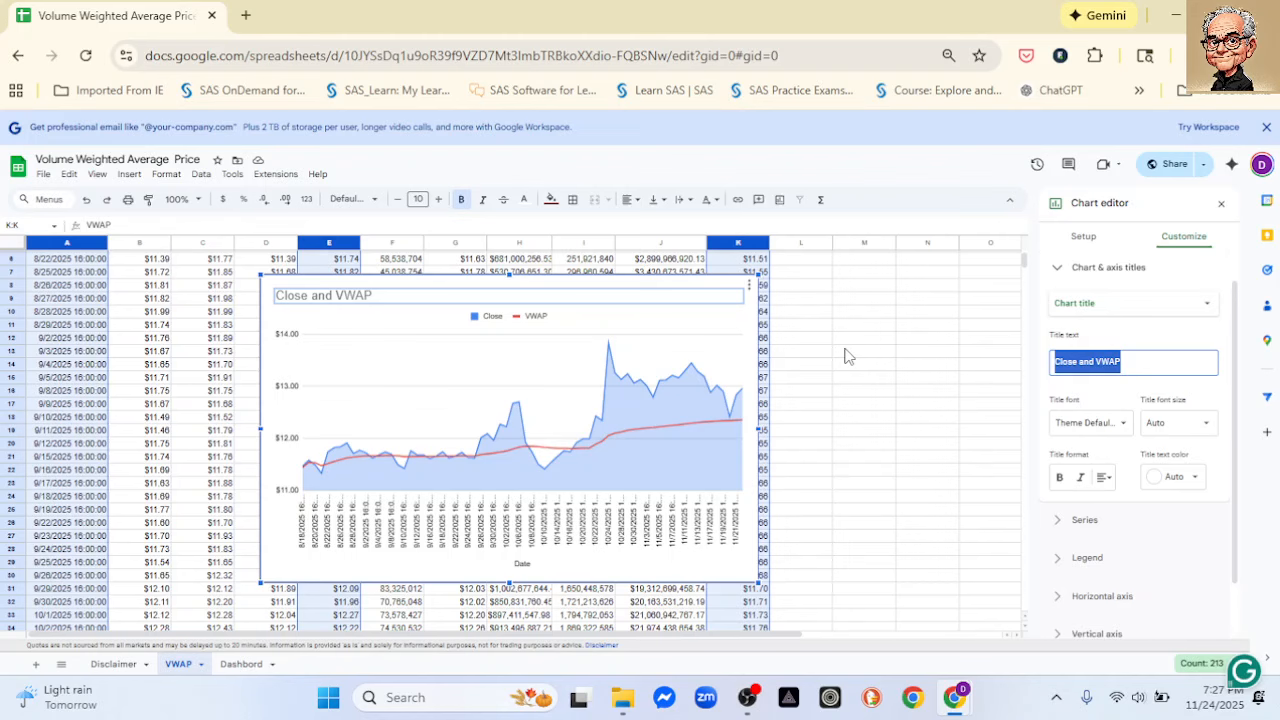
text(Vol)
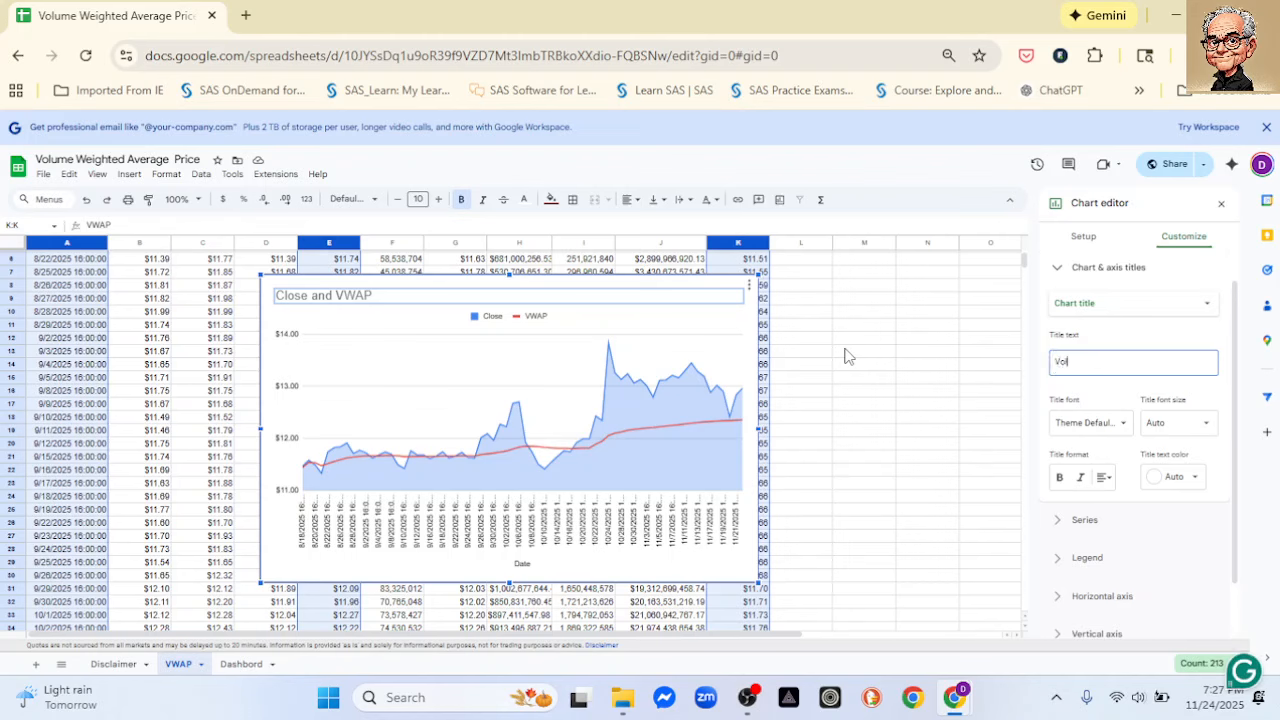
text(ume Weighted Avera)
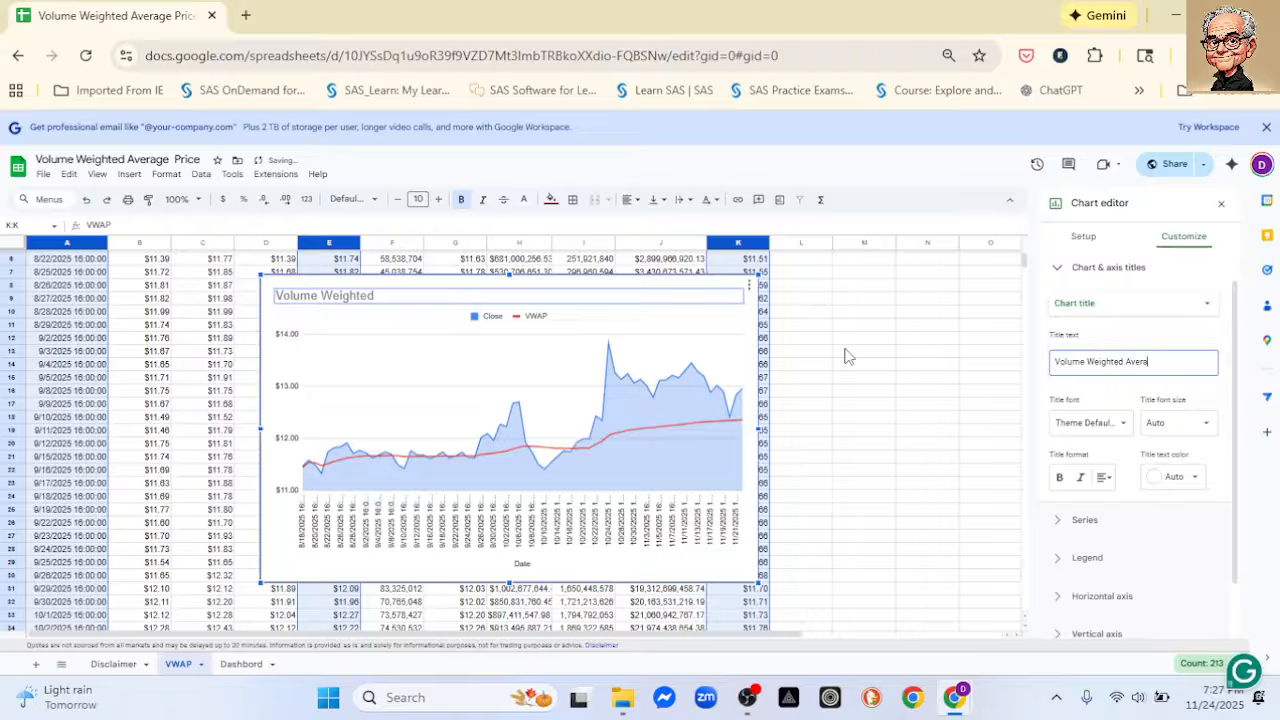
text(ge Price (VWAP)
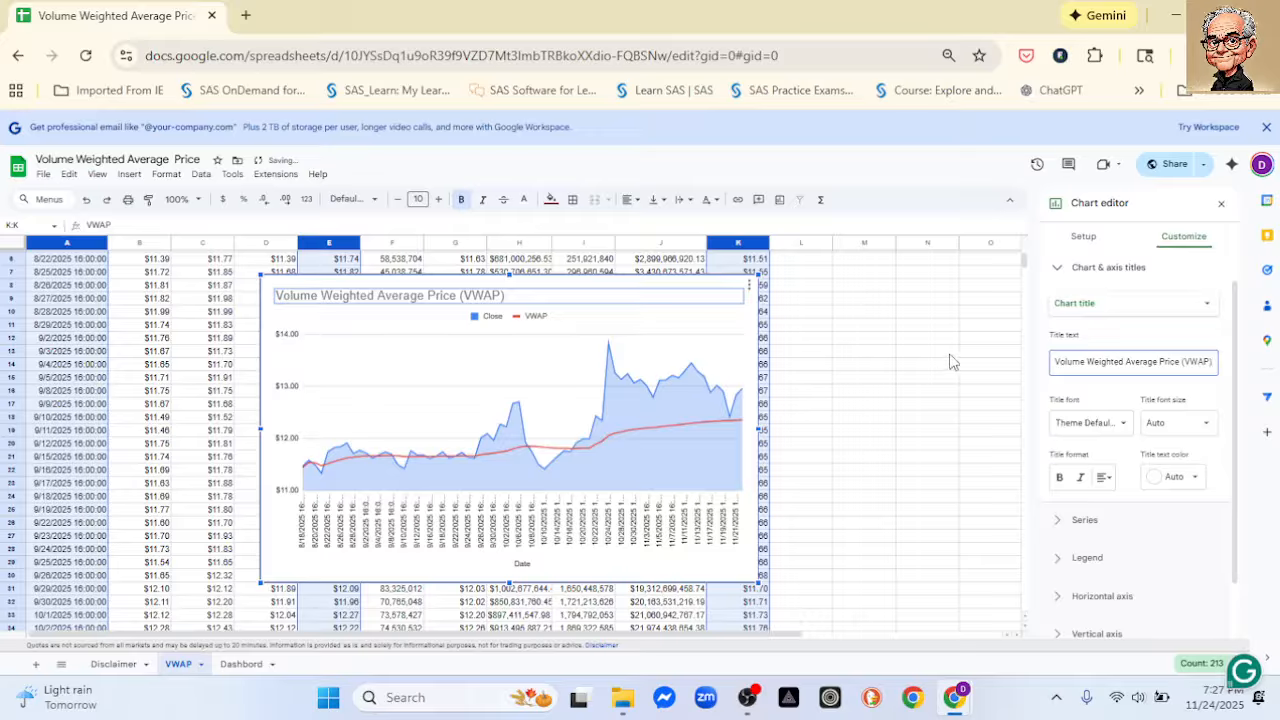
- Format the chart title as bold, centered, font size 20 and black, and close the chart editor
click(1059, 479)
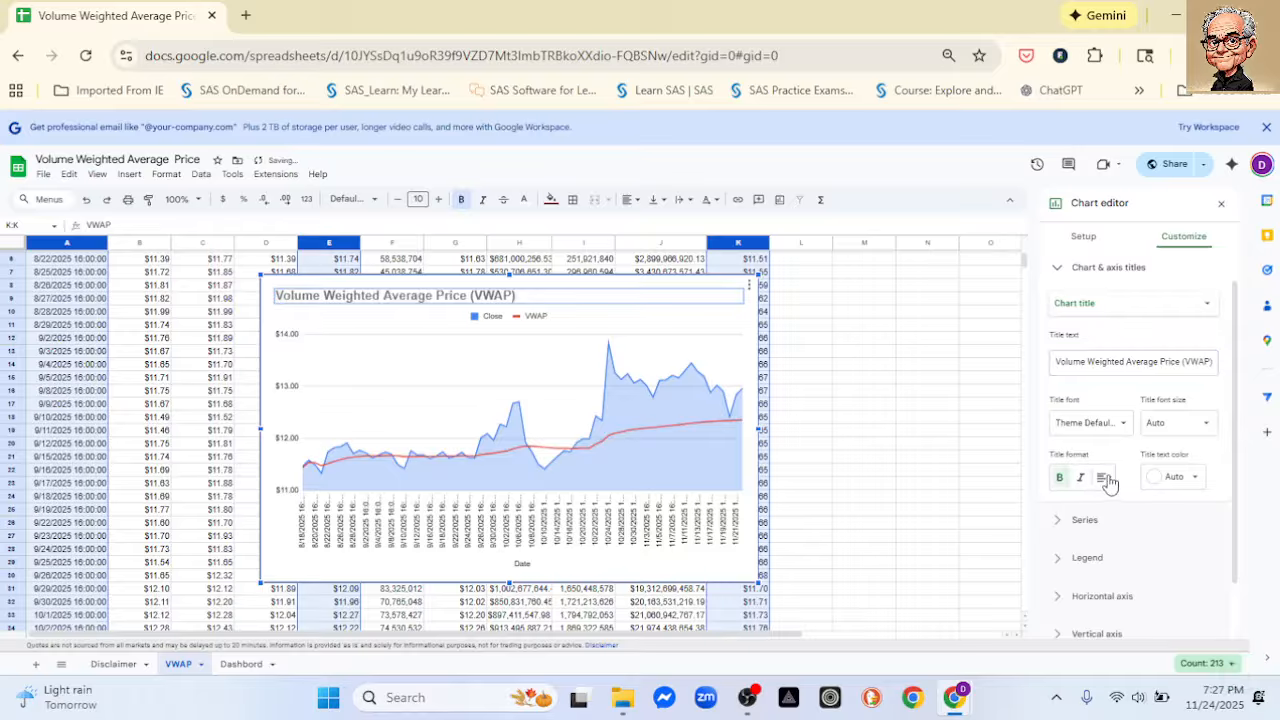
click(1104, 477)
click(1122, 504)
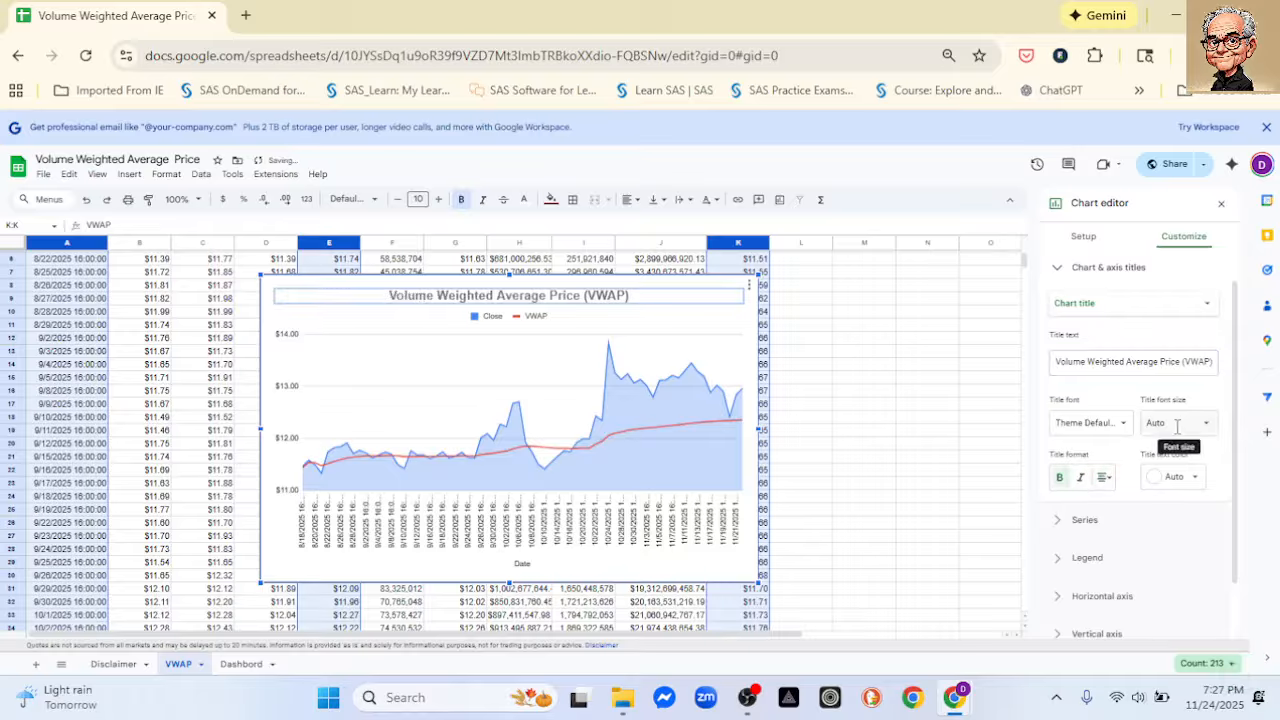
click(1176, 423)
click(1168, 571)
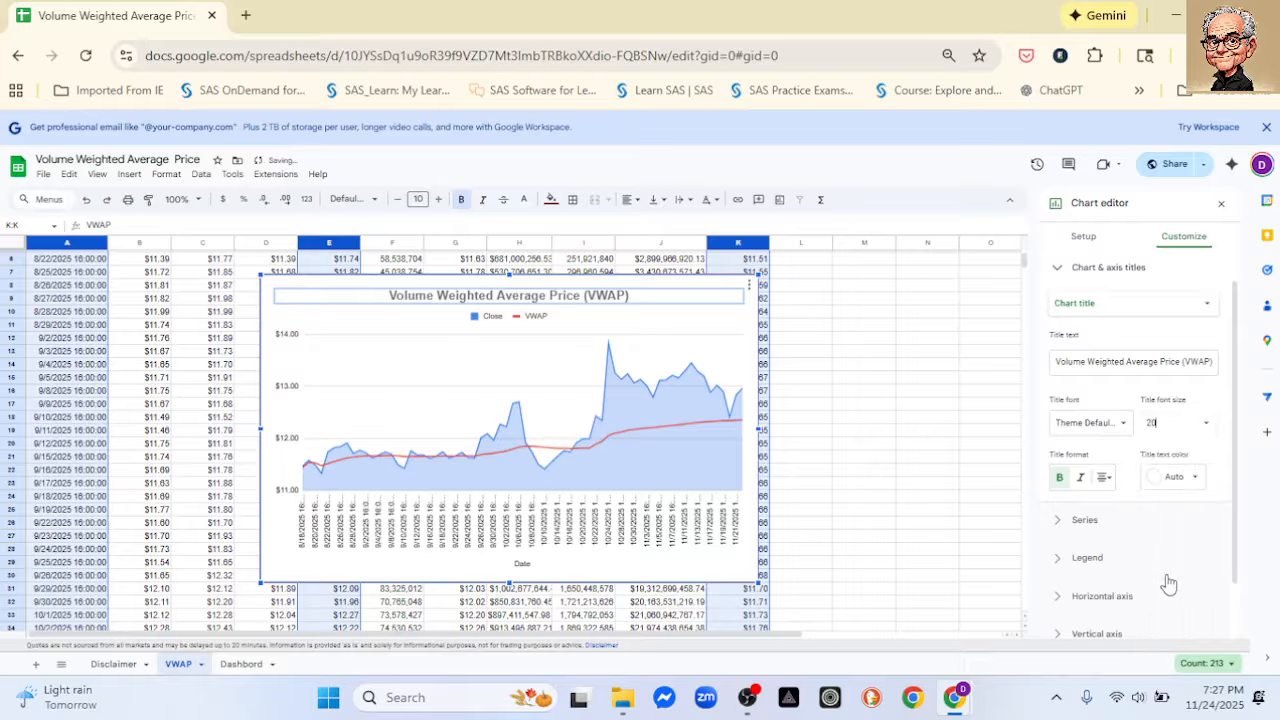
click(1192, 482)
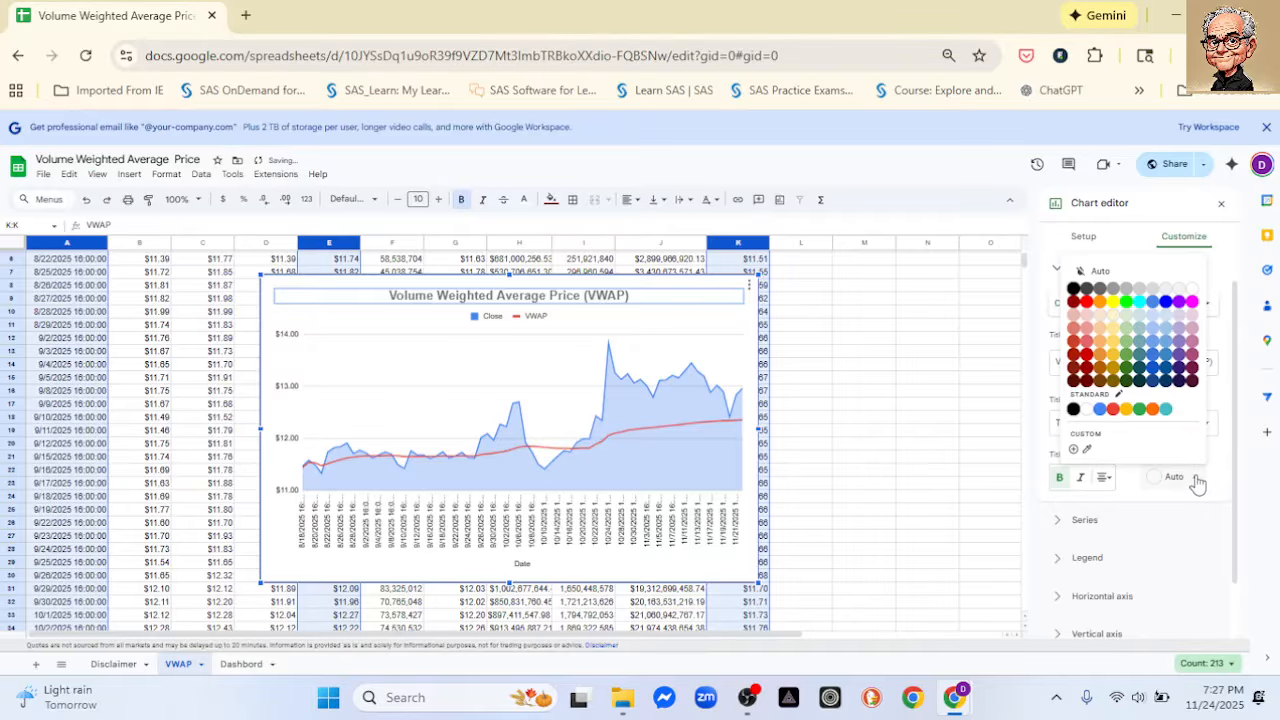
click(1075, 410)
click(927, 364)
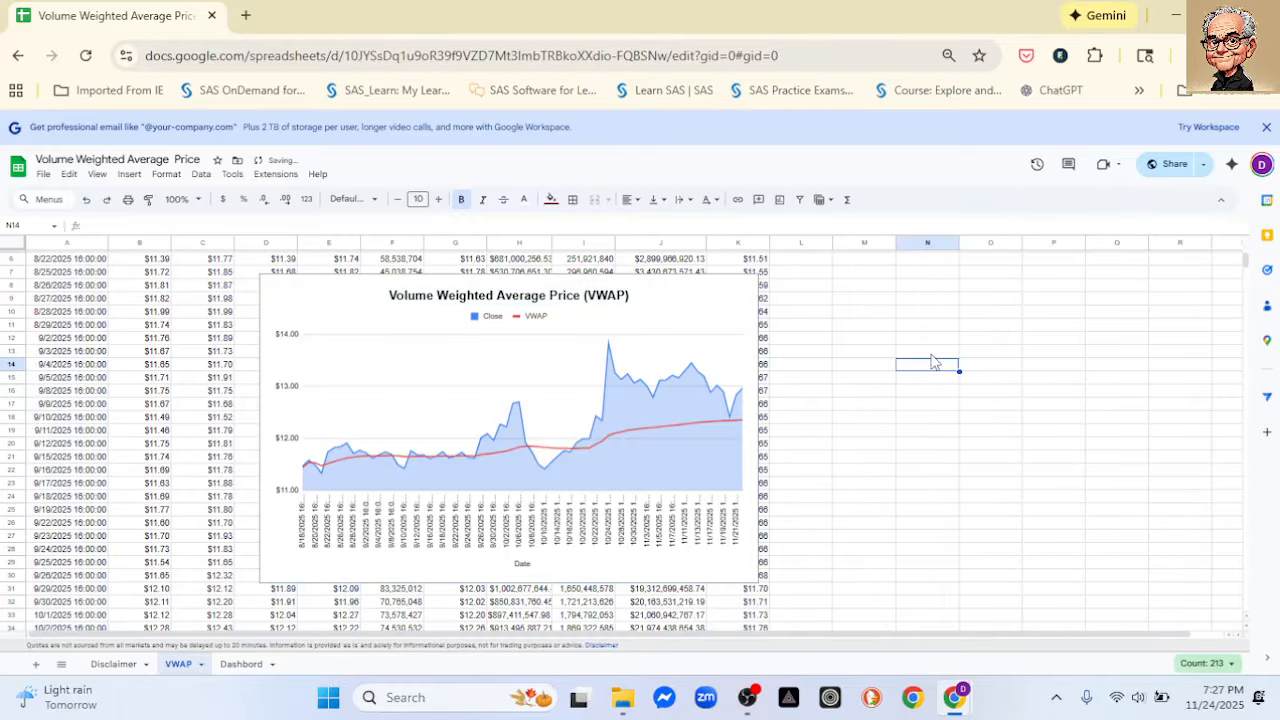